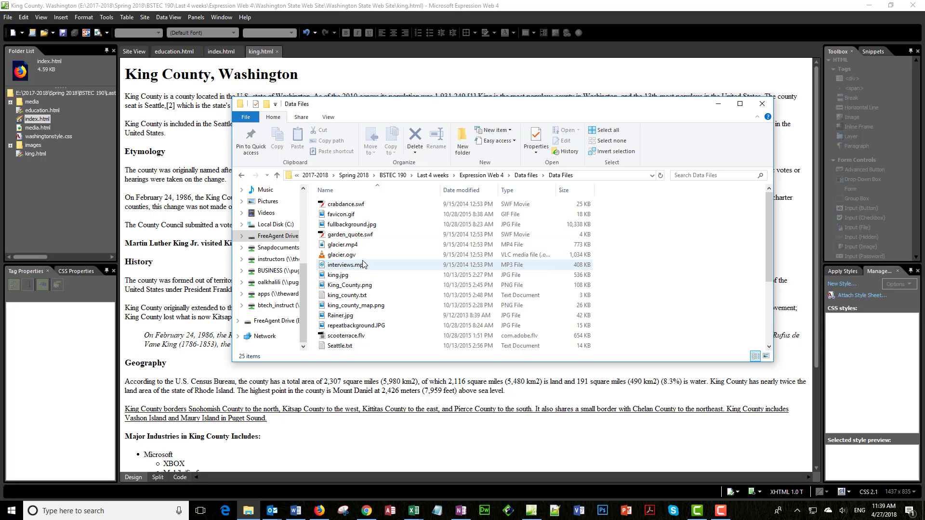
# - Copy King_County.png and Rainer.jpg from Data Files into the site's images folder, replacing all existing copies, and expand the folder
pyautogui.click(356, 275)
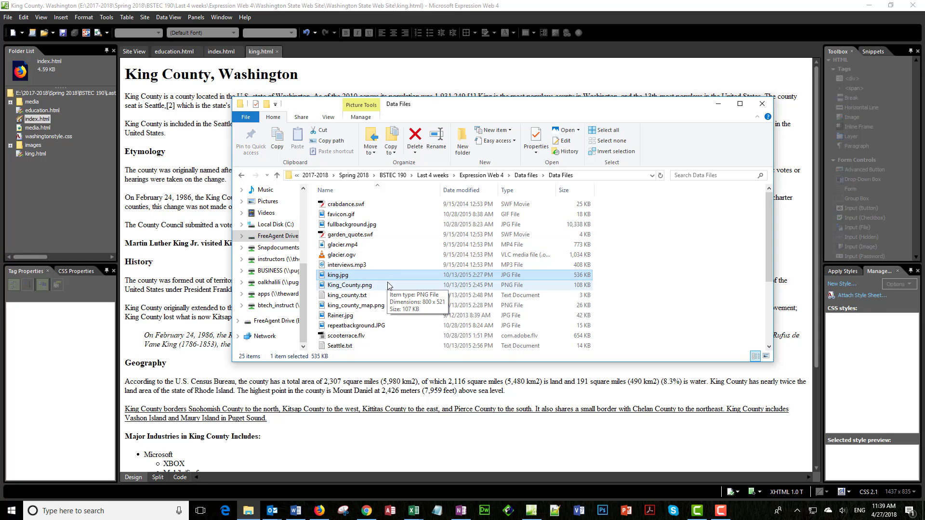
pyautogui.click(372, 285)
pyautogui.scroll(-2, 409, 272)
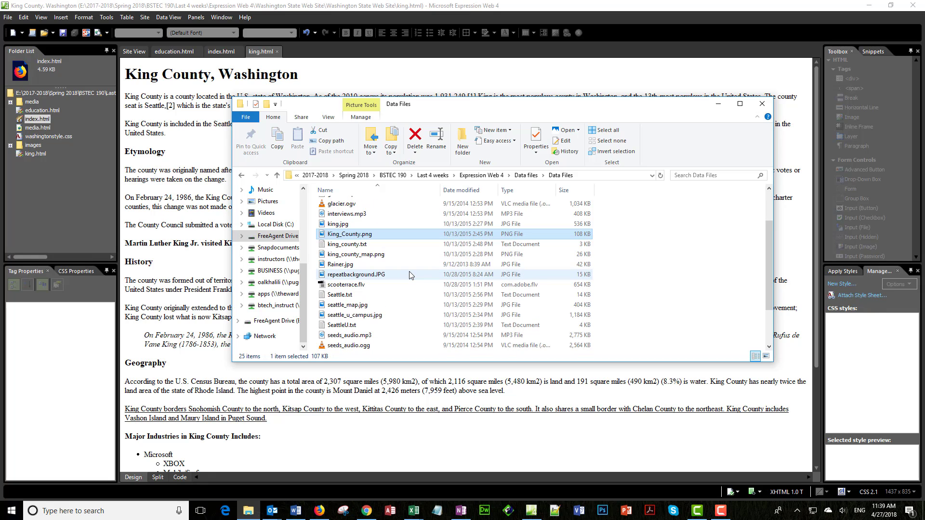
pyautogui.scroll(-2, 409, 275)
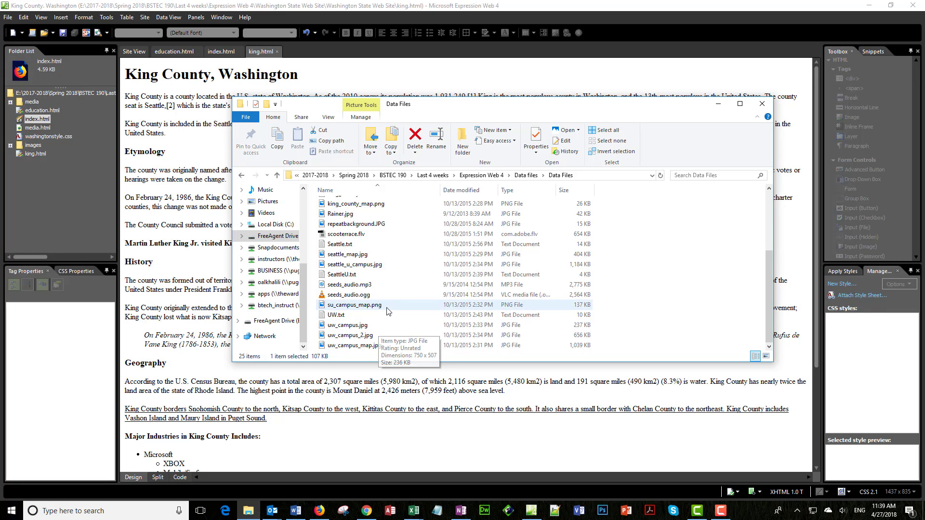
pyautogui.scroll(1, 380, 308)
pyautogui.keyDown('ctrl'); pyautogui.click(340, 241); pyautogui.keyUp('ctrl')
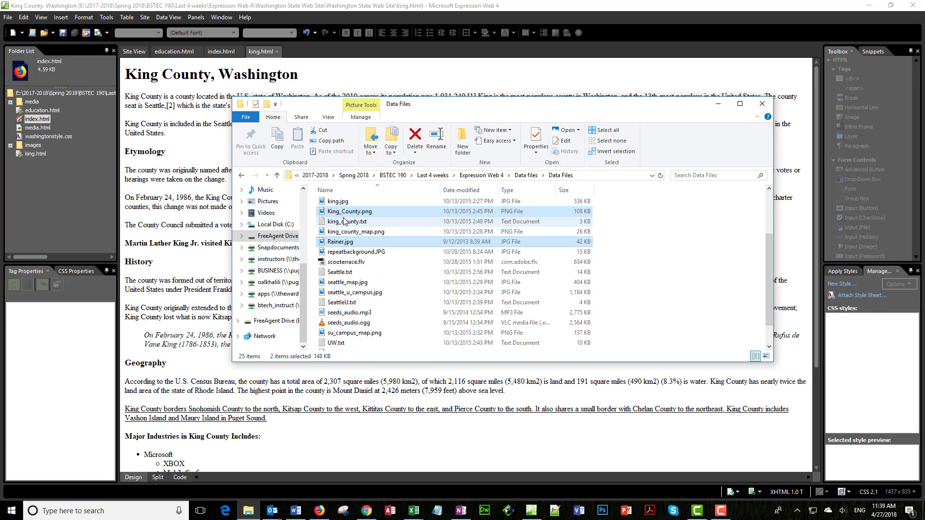
pyautogui.moveTo(344, 213); pyautogui.dragTo(287, 229)
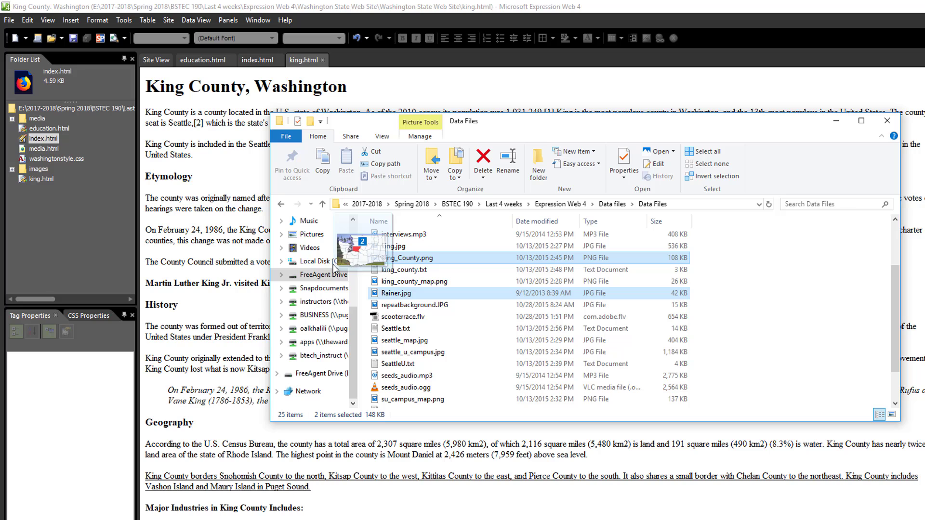
pyautogui.moveTo(333, 268); pyautogui.dragTo(45, 175)
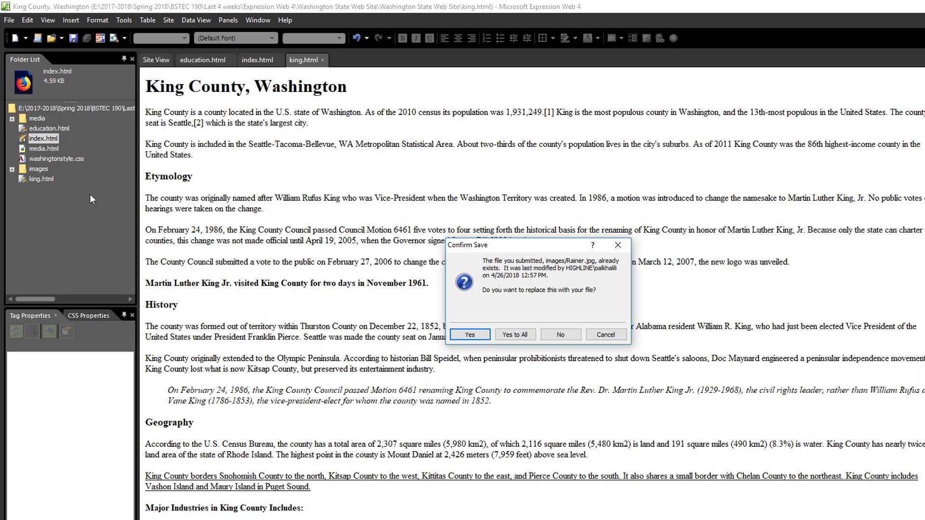
pyautogui.click(514, 336)
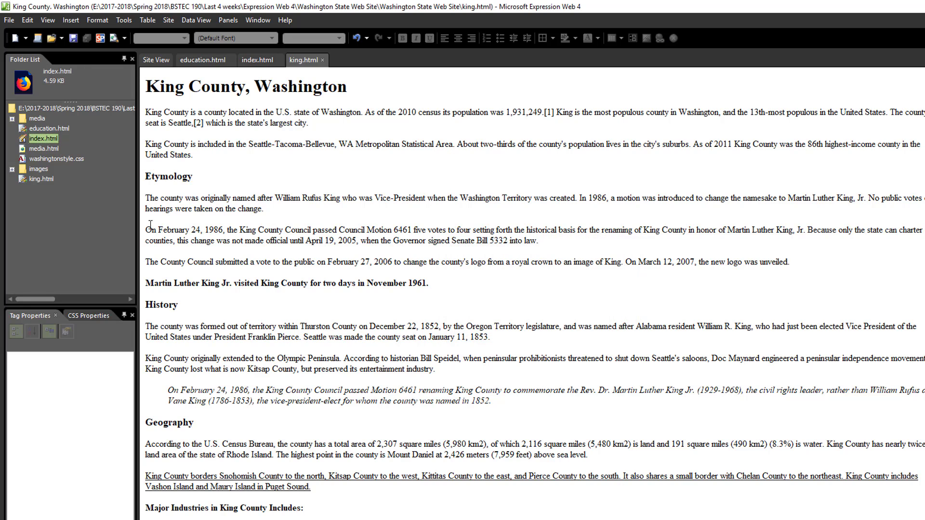
pyautogui.click(12, 170)
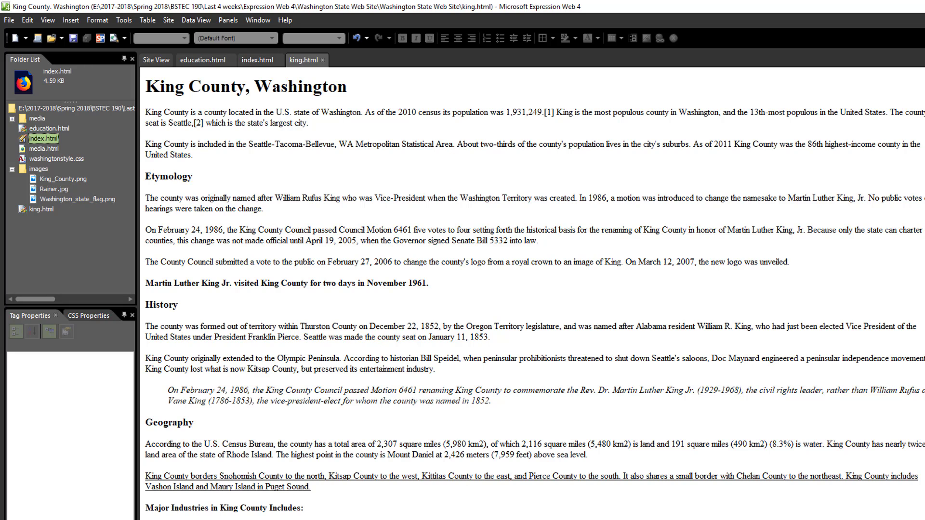
# - Copy repeatbackground.JPG from the Data Files window into the site's images folder
pyautogui.hotkey('alt', 'Tab')
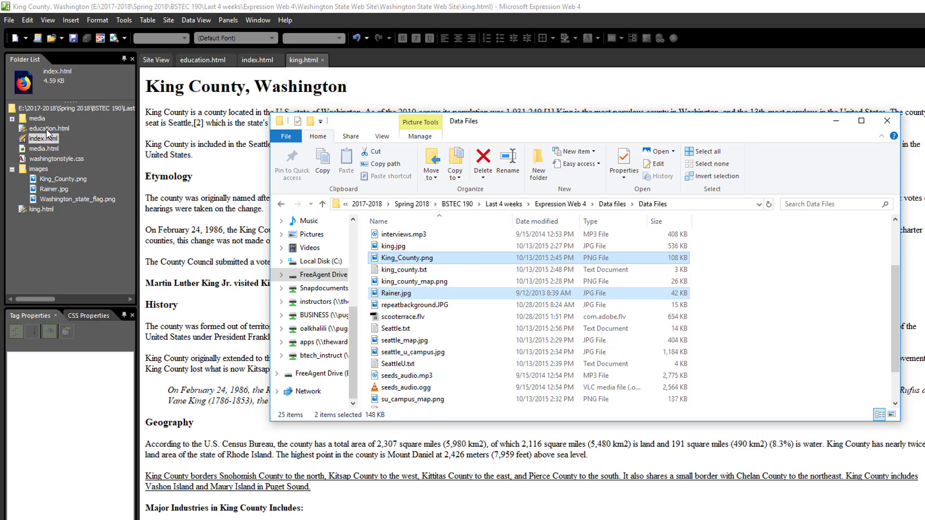
pyautogui.click(406, 236)
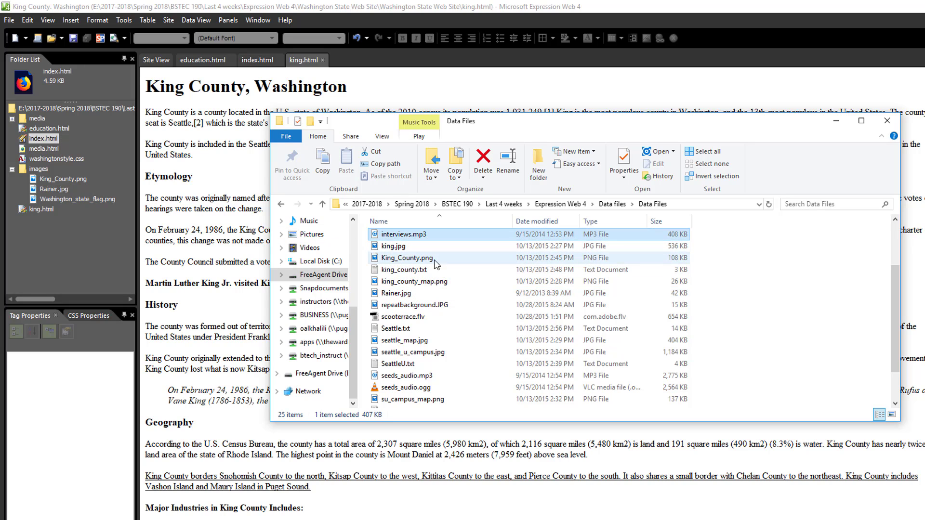
pyautogui.click(432, 309)
pyautogui.moveTo(325, 301); pyautogui.dragTo(39, 170)
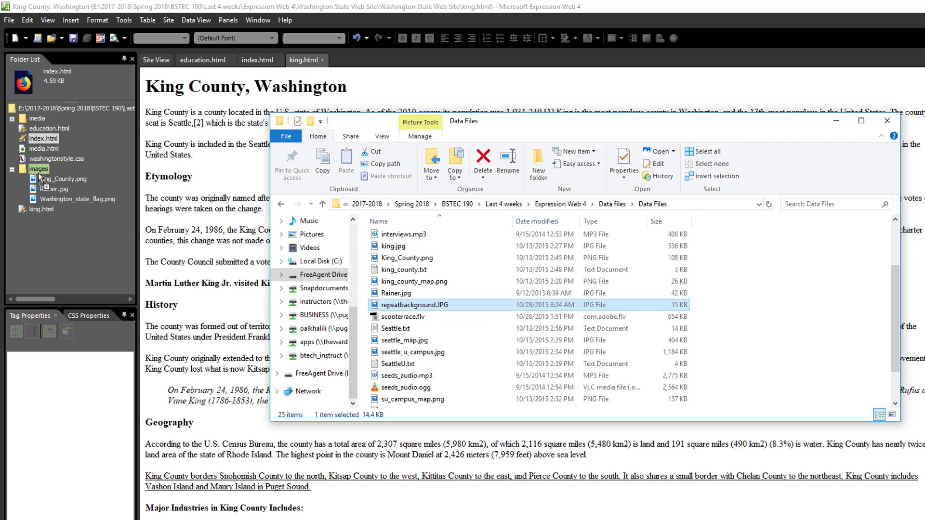
pyautogui.click(238, 213)
# - Copy interviews.mp3, seeds_audio.mp3, seeds_audio.ogg, garden_quote.swf and crabdance.swf from Data Files into the site's media folder, replacing any existing copies
pyautogui.hotkey('alt', 'Tab')
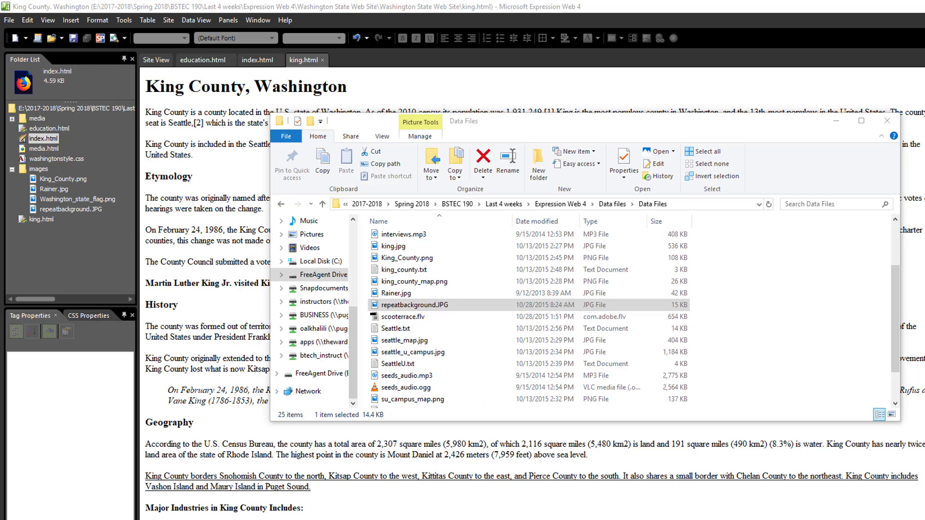
pyautogui.click(385, 236)
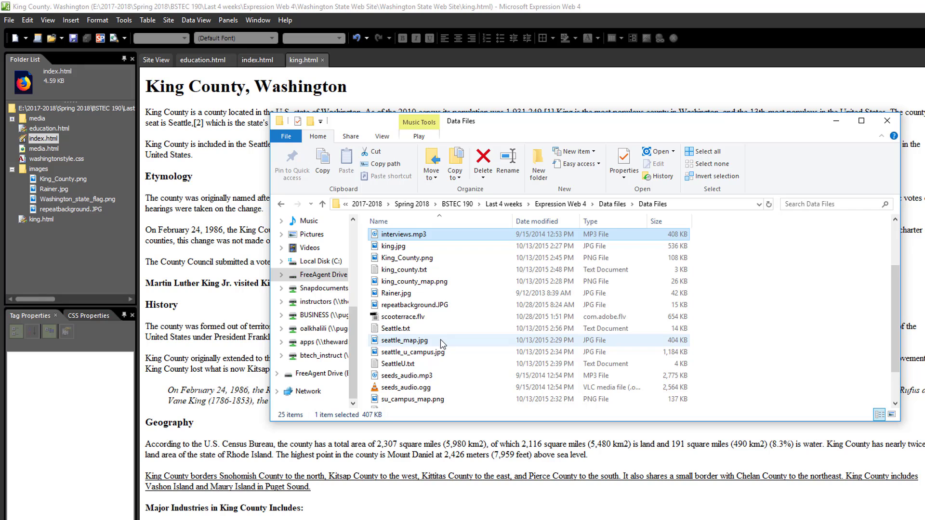
pyautogui.keyDown('ctrl'); pyautogui.click(434, 388); pyautogui.keyUp('ctrl')
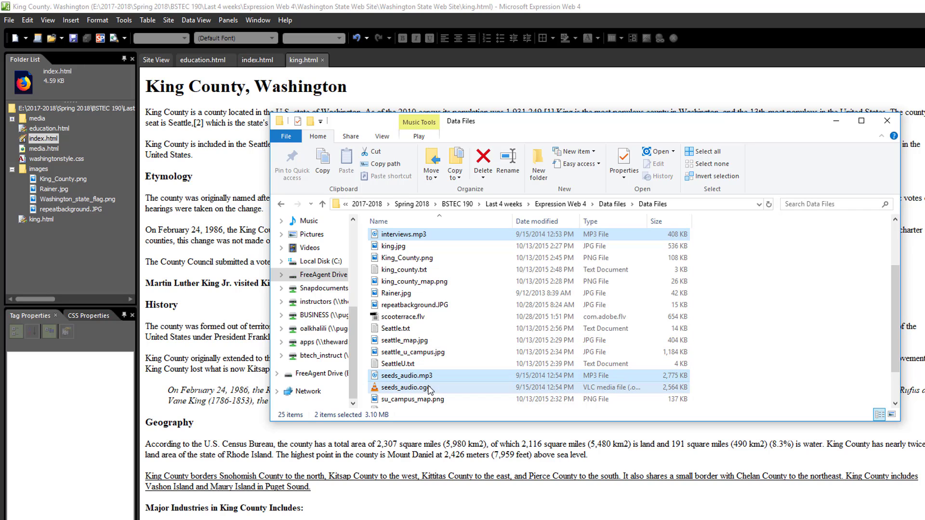
pyautogui.keyDown('ctrl'); pyautogui.click(460, 377); pyautogui.keyUp('ctrl')
pyautogui.scroll(-2, 462, 374)
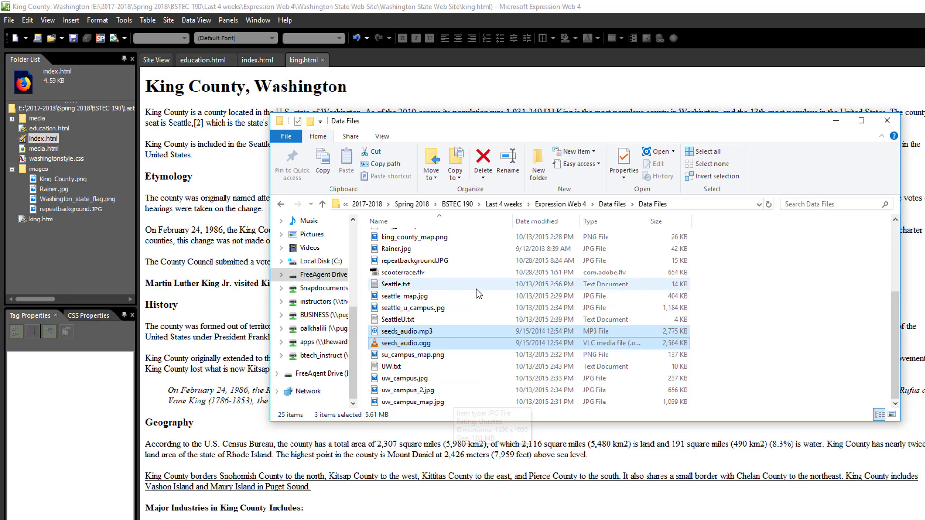
pyautogui.scroll(3, 479, 293)
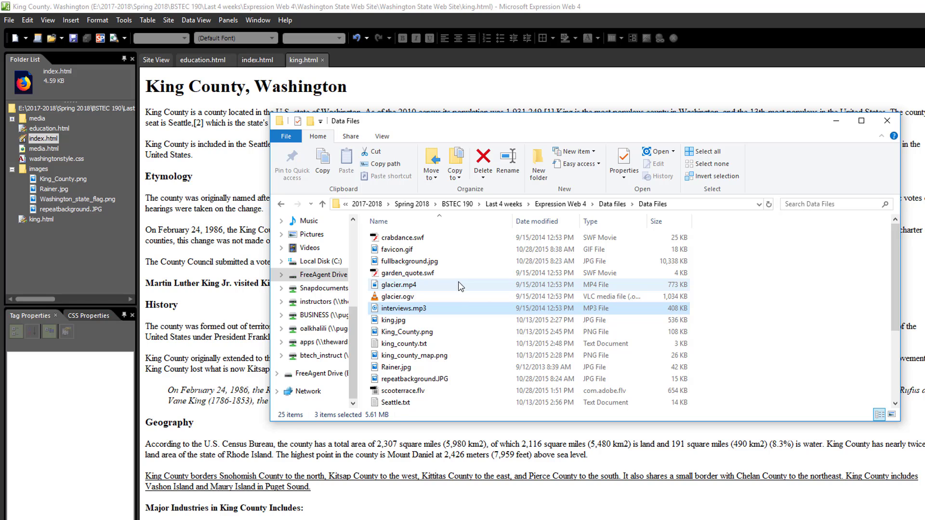
pyautogui.keyDown('ctrl'); pyautogui.click(427, 274); pyautogui.keyUp('ctrl')
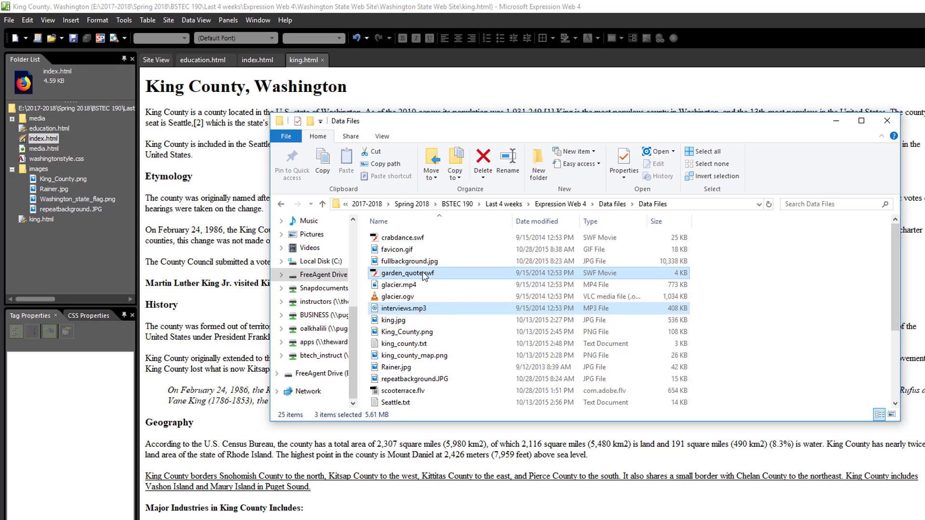
pyautogui.keyDown('ctrl'); pyautogui.click(423, 241); pyautogui.keyUp('ctrl')
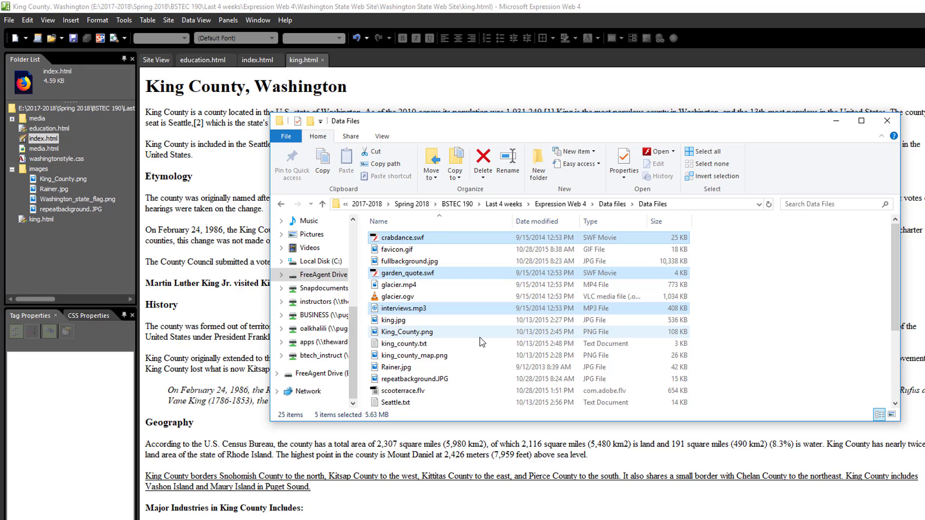
pyautogui.scroll(-3, 482, 342)
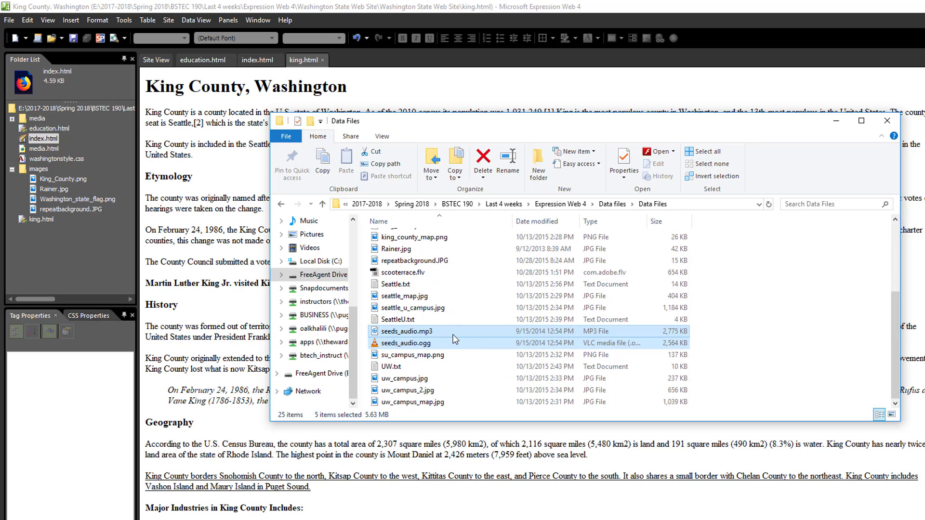
pyautogui.moveTo(453, 339); pyautogui.dragTo(38, 121)
pyautogui.click(513, 336)
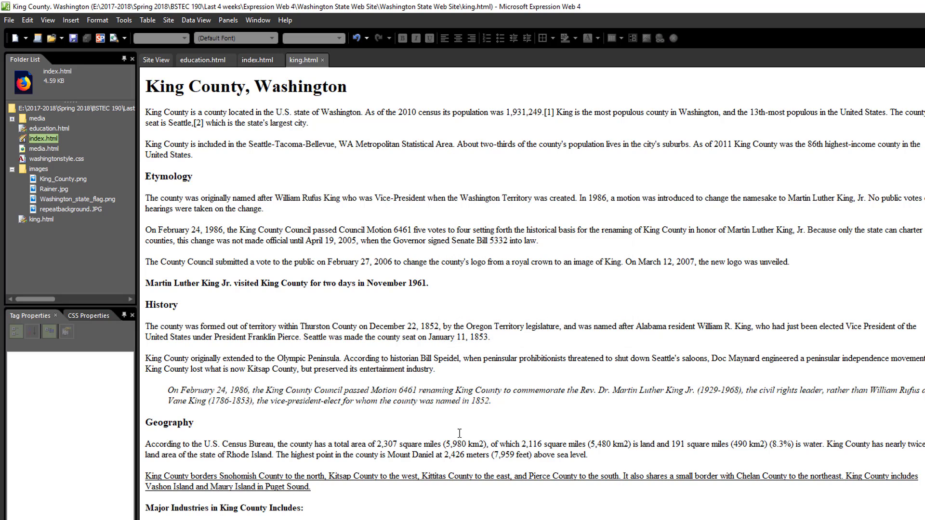
# - Copy favicon.gif from the Data Files window into the root folder of the web site
pyautogui.hotkey('alt', 'Tab')
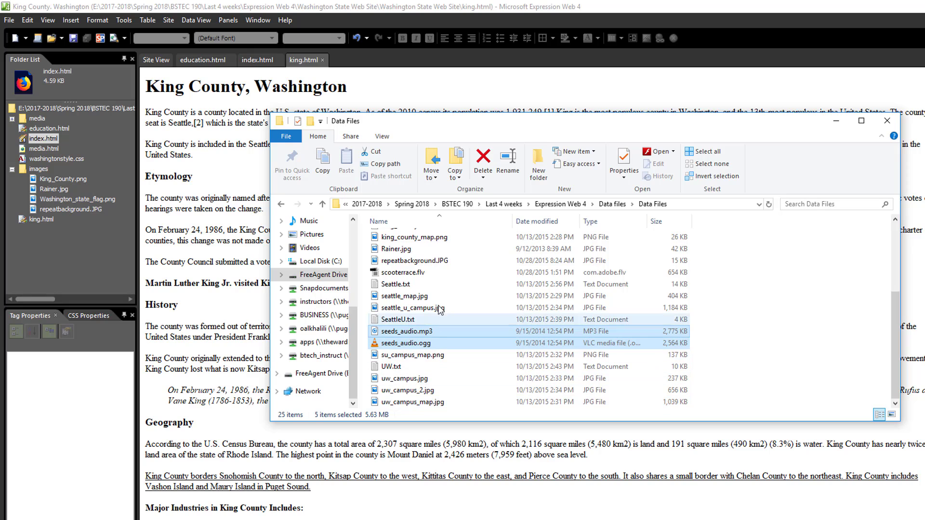
pyautogui.scroll(4, 456, 279)
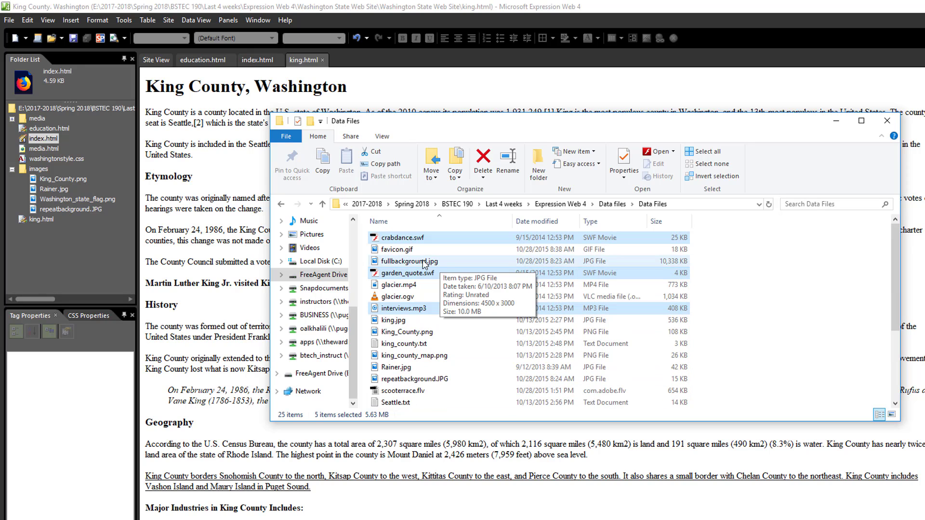
pyautogui.click(406, 249)
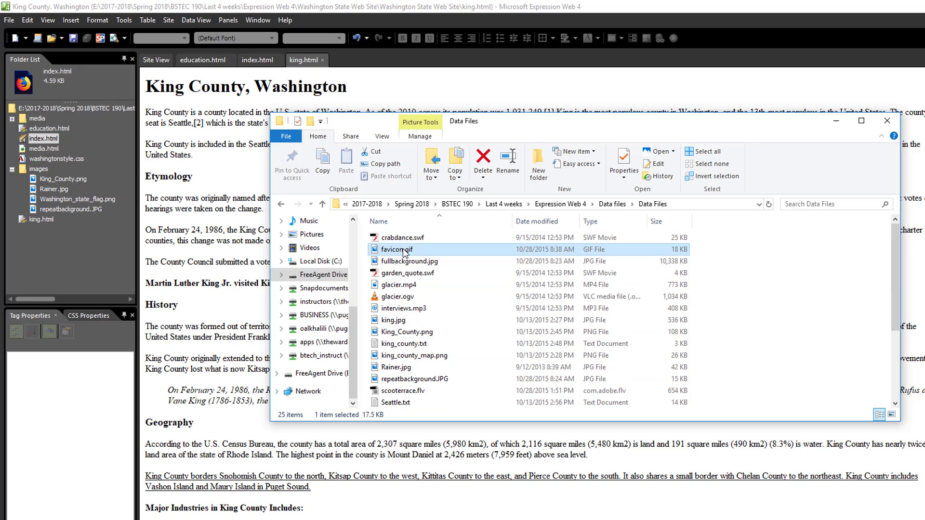
pyautogui.moveTo(406, 251); pyautogui.dragTo(56, 106)
pyautogui.click(333, 278)
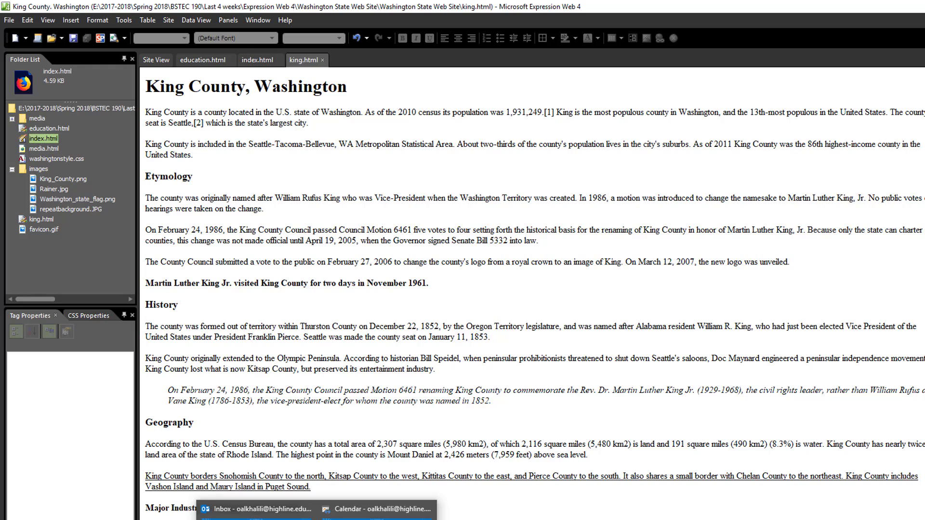
# - Copy fullbackground.jpg, King_County.png, king_county_map.png, repeatbackground.JPG, seattle_map.jpg, seattle_u_campus.jpg, su_campus_map.png, uw_campus.jpg, uw_campus_2.jpg and uw_campus_map.jpg into the images folder, replacing existing files
pyautogui.click(291, 519)
pyautogui.click(436, 262)
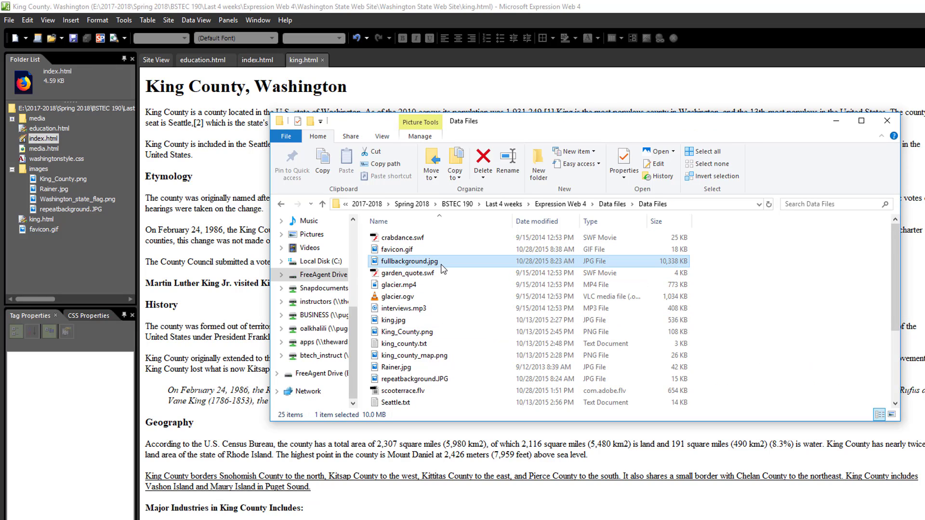
pyautogui.keyDown('ctrl'); pyautogui.click(474, 333); pyautogui.keyUp('ctrl')
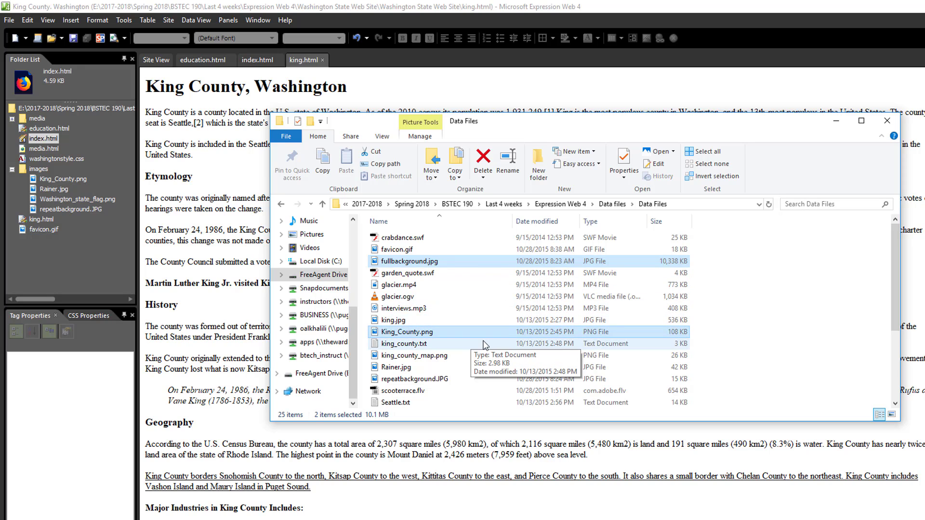
pyautogui.scroll(-1, 484, 345)
pyautogui.keyDown('ctrl'); pyautogui.click(448, 332); pyautogui.keyUp('ctrl')
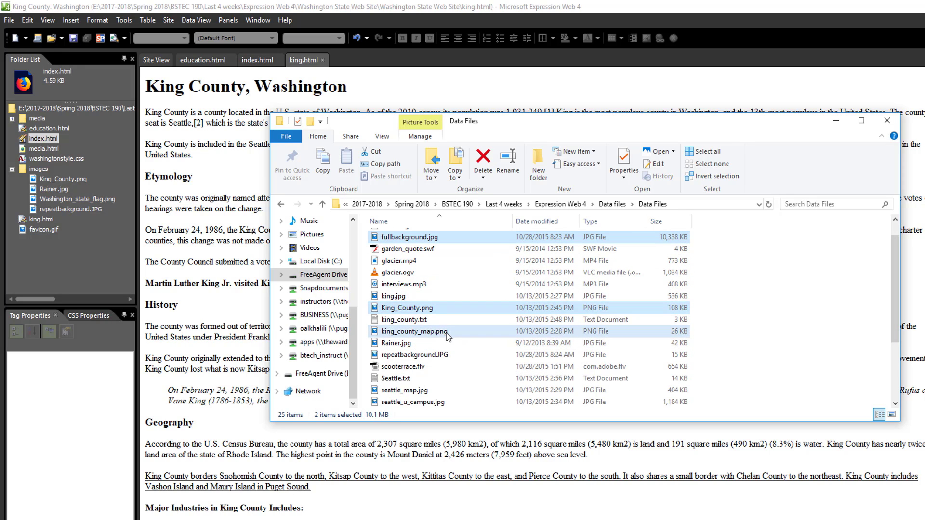
pyautogui.keyDown('ctrl'); pyautogui.click(444, 354); pyautogui.keyUp('ctrl')
pyautogui.scroll(-2, 444, 352)
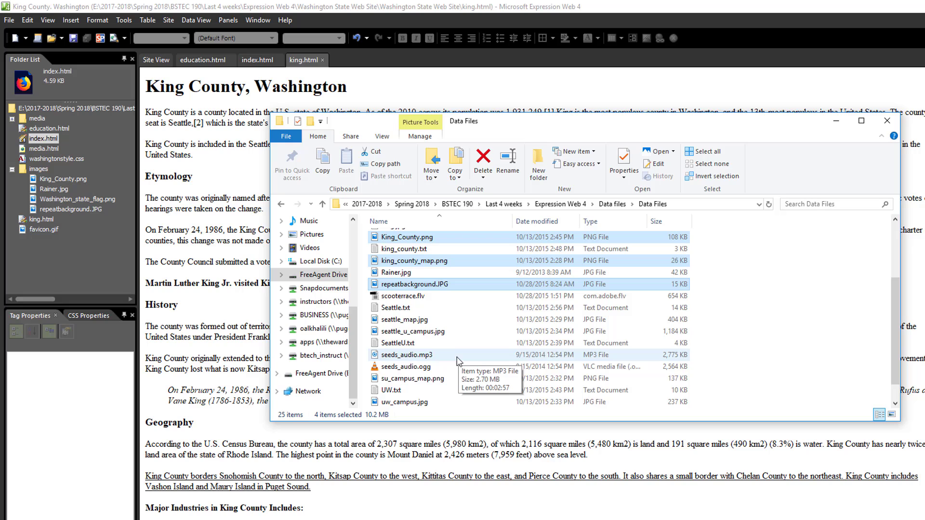
pyautogui.keyDown('ctrl'); pyautogui.click(442, 332); pyautogui.keyUp('ctrl')
pyautogui.keyDown('ctrl'); pyautogui.click(433, 320); pyautogui.keyUp('ctrl')
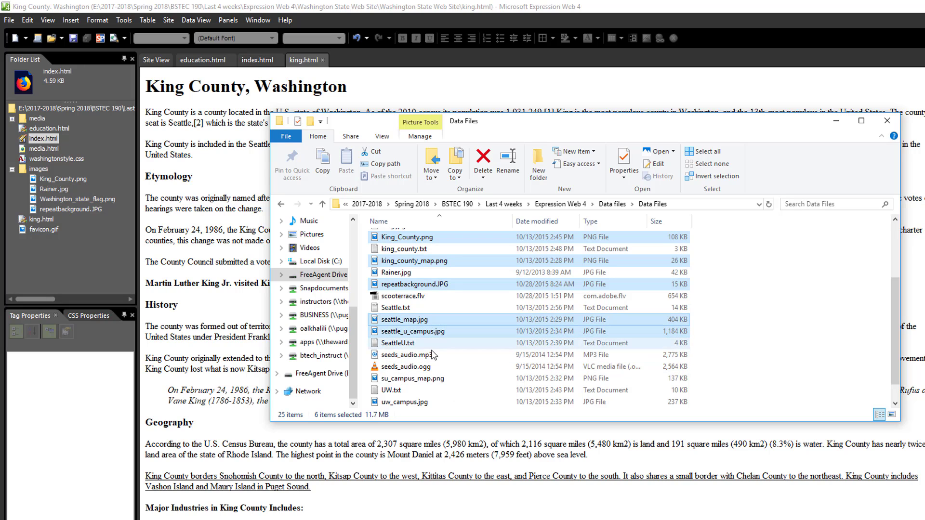
pyautogui.scroll(-1, 435, 359)
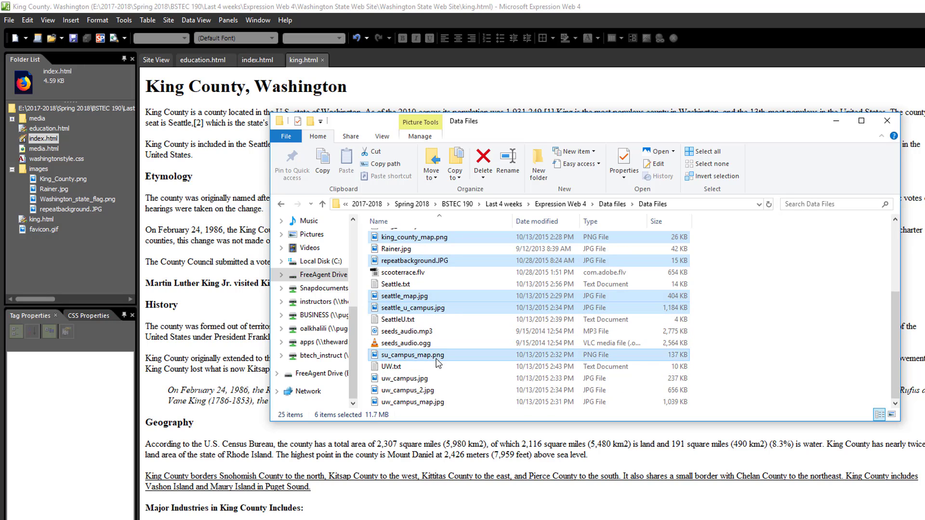
pyautogui.keyDown('ctrl'); pyautogui.click(424, 380); pyautogui.keyUp('ctrl')
pyautogui.keyDown('ctrl'); pyautogui.click(422, 390); pyautogui.keyUp('ctrl')
pyautogui.keyDown('ctrl'); pyautogui.click(423, 401); pyautogui.keyUp('ctrl')
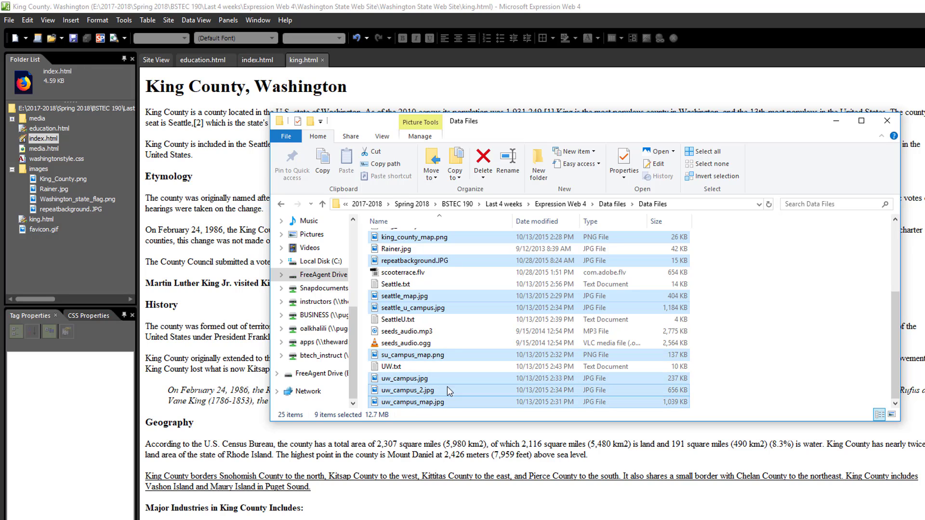
pyautogui.keyDown('ctrl'); pyautogui.click(401, 312); pyautogui.keyUp('ctrl')
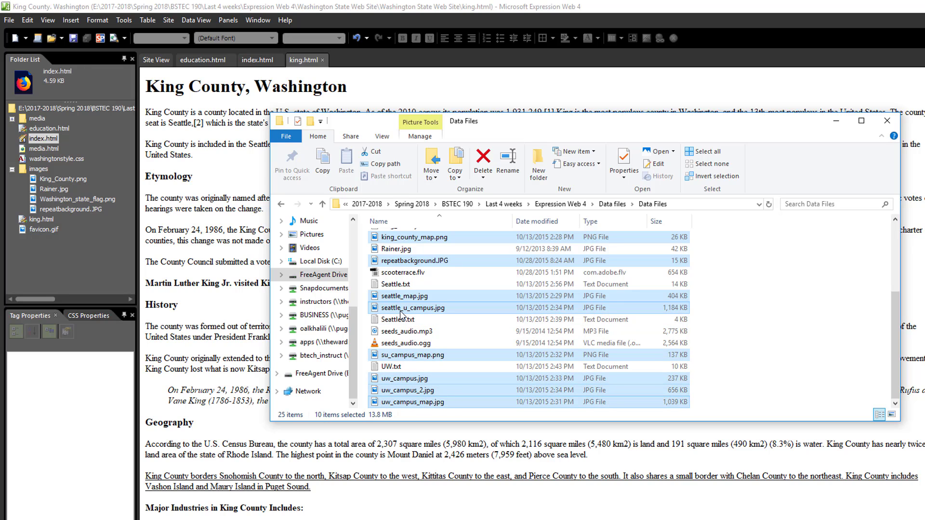
pyautogui.moveTo(401, 314); pyautogui.dragTo(41, 175)
pyautogui.click(514, 335)
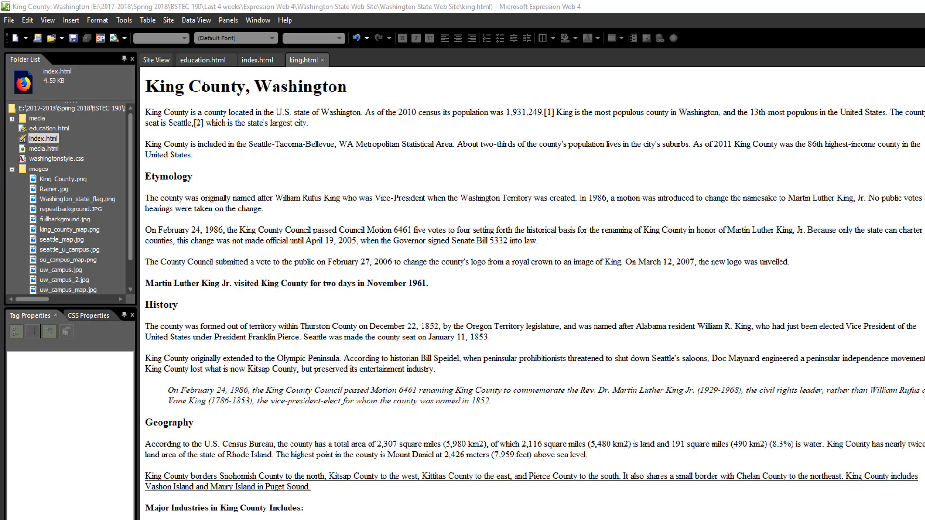
# - Insert a blank line above the "King County, Washington" heading in king.html and place the cursor in it
pyautogui.click(149, 85)
pyautogui.press('Return')
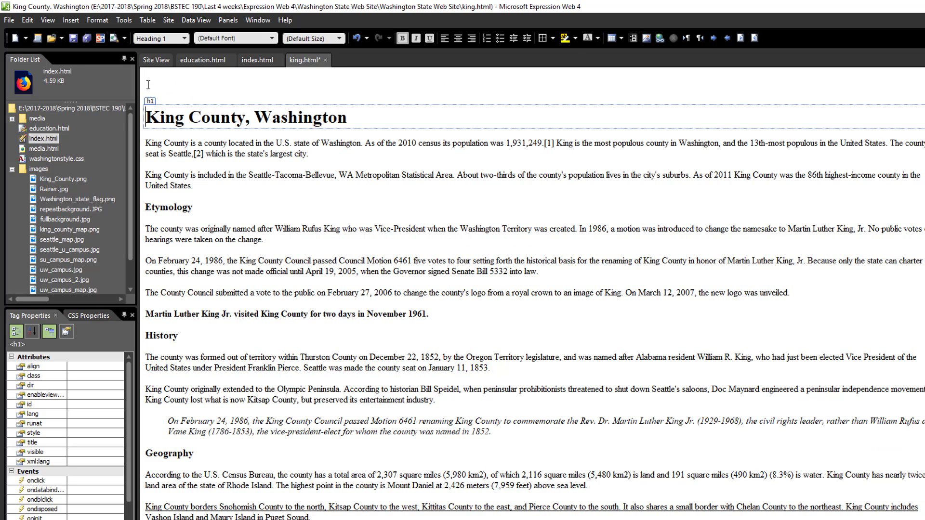
pyautogui.click(148, 85)
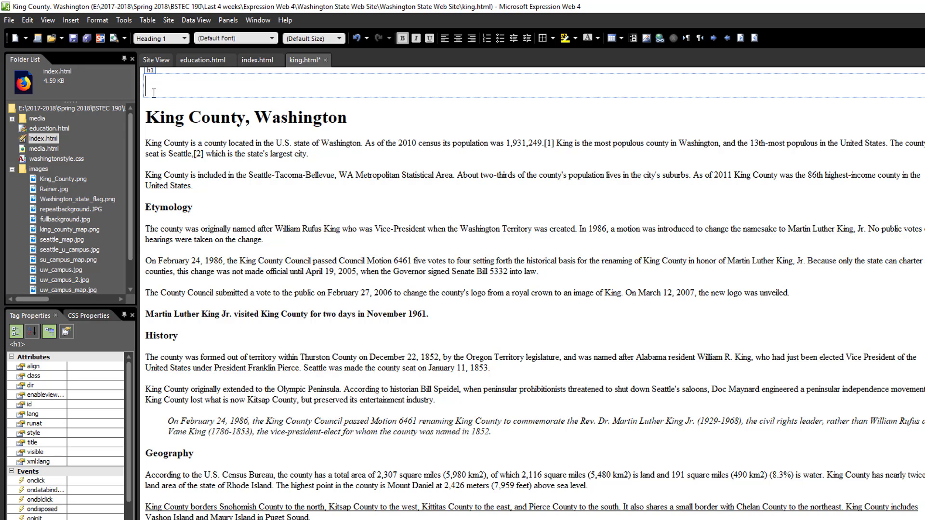
# - Change the blank line above the "King County, Washington" heading to the Paragraph style
pyautogui.click(150, 72)
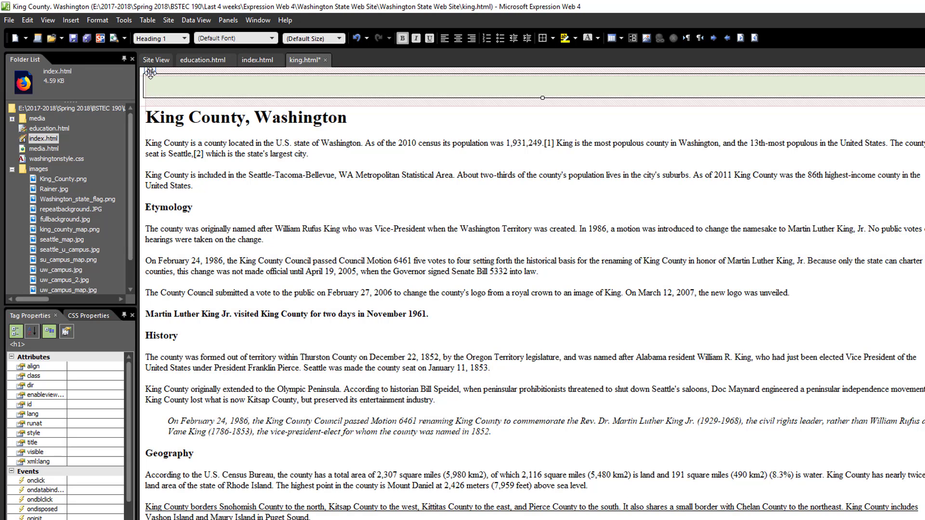
pyautogui.click(170, 39)
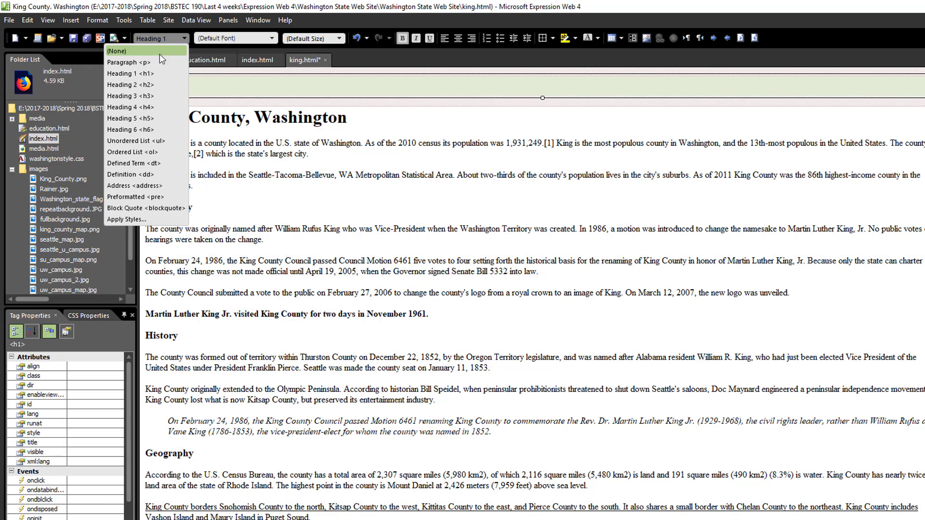
pyautogui.click(150, 63)
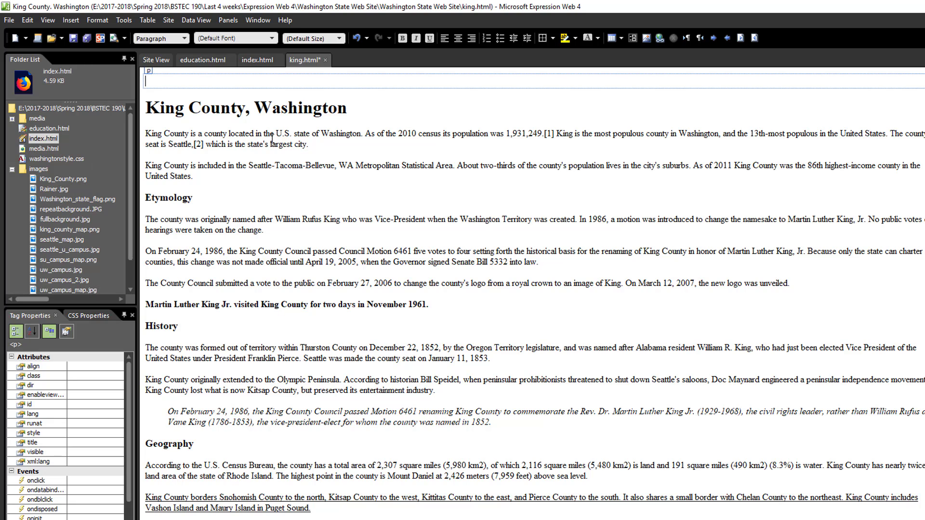
# - Insert King_County.png from the images folder into the blank paragraph above the heading, with alternate text "Kint County Map"
pyautogui.click(71, 20)
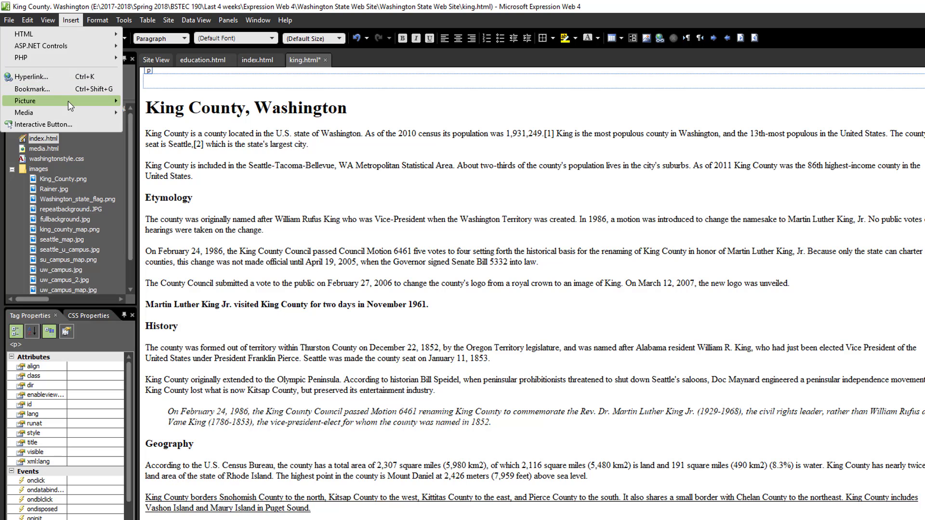
pyautogui.moveTo(76, 106)
pyautogui.click(180, 102)
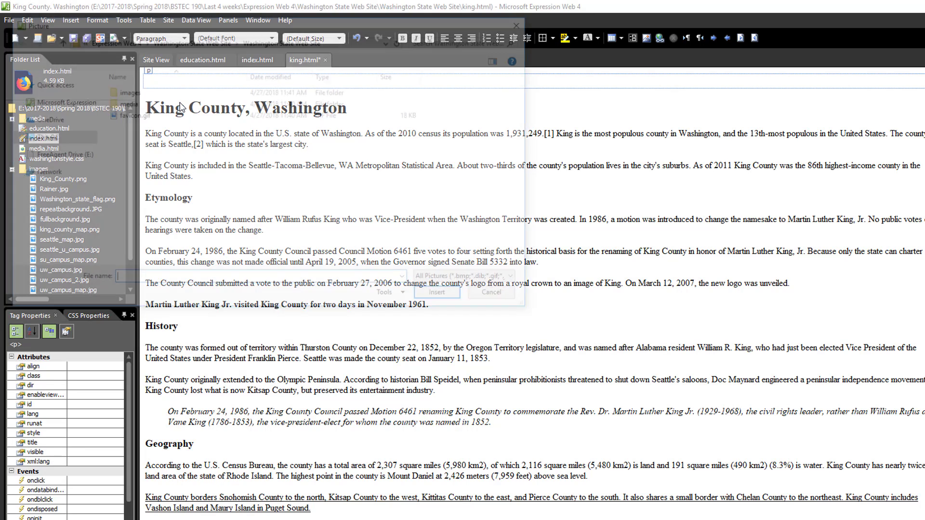
pyautogui.moveTo(219, 22); pyautogui.dragTo(467, 107)
pyautogui.doubleClick(375, 177)
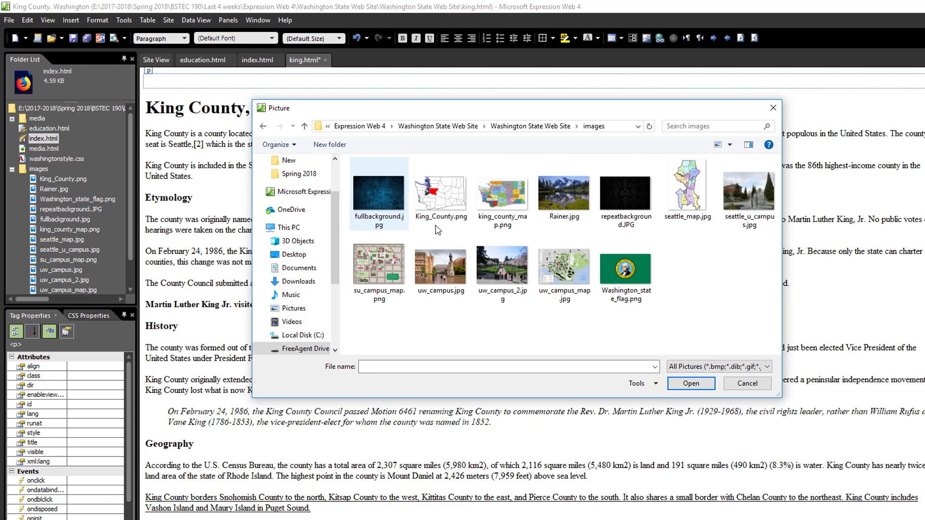
pyautogui.click(451, 202)
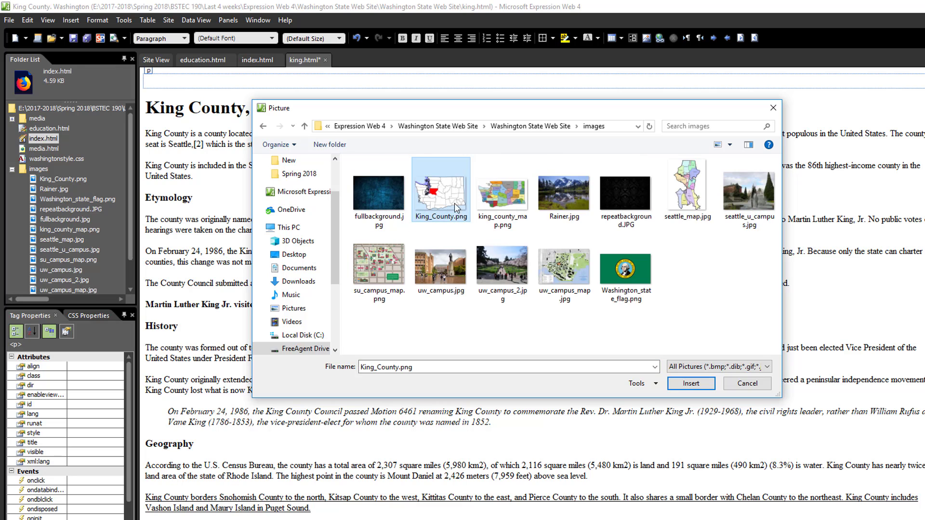
pyautogui.click(691, 384)
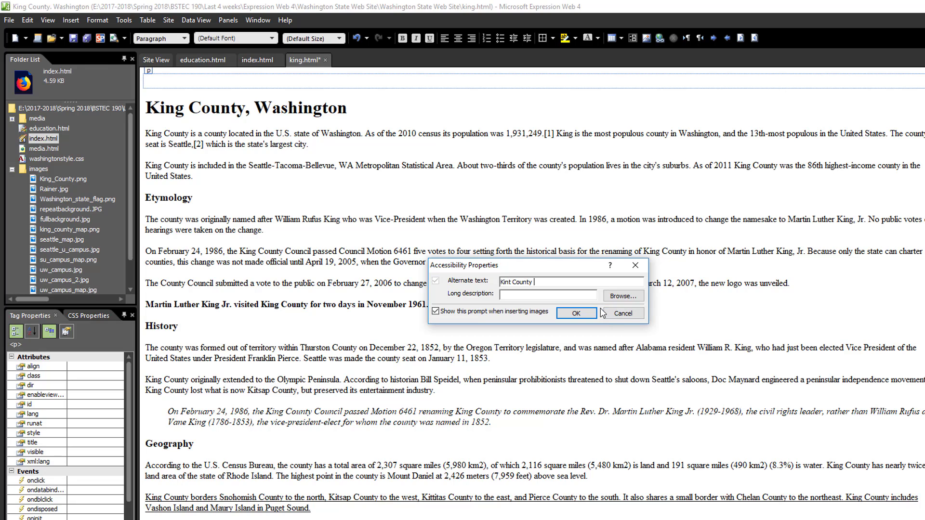
pyautogui.write('Kint County Map')
pyautogui.press('Return')
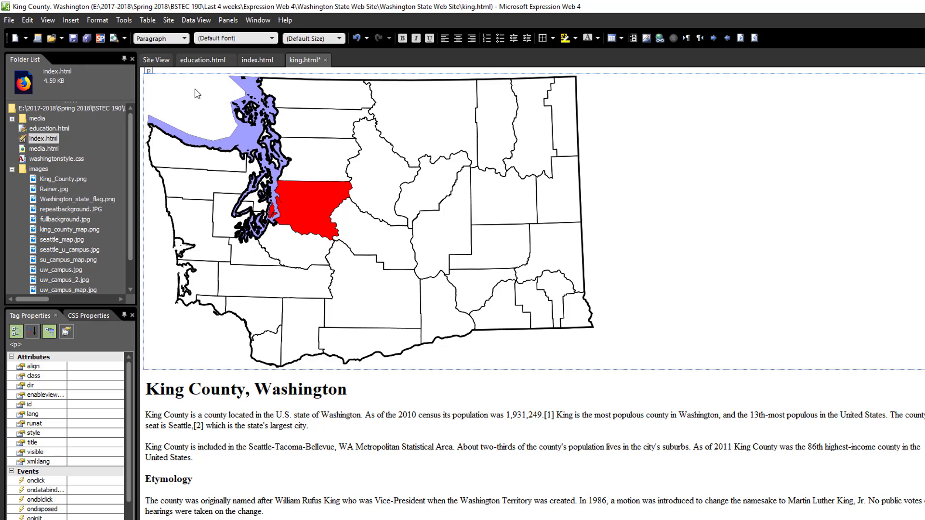
# - Center the paragraph that holds the King County map
pyautogui.click(150, 72)
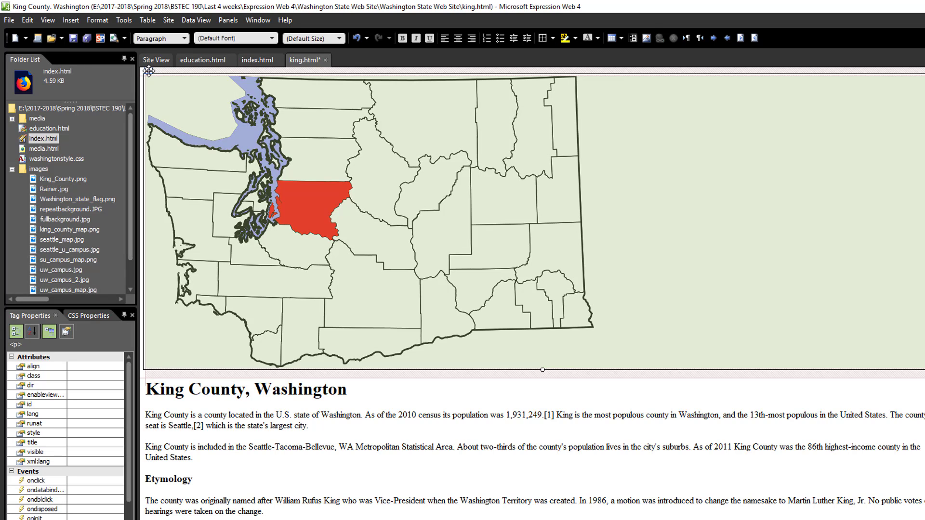
pyautogui.click(461, 39)
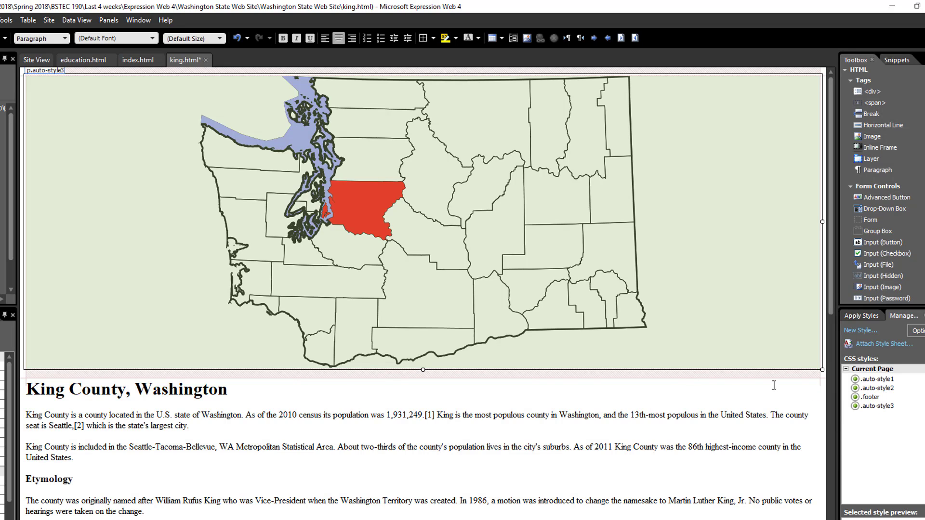
pyautogui.click(685, 323)
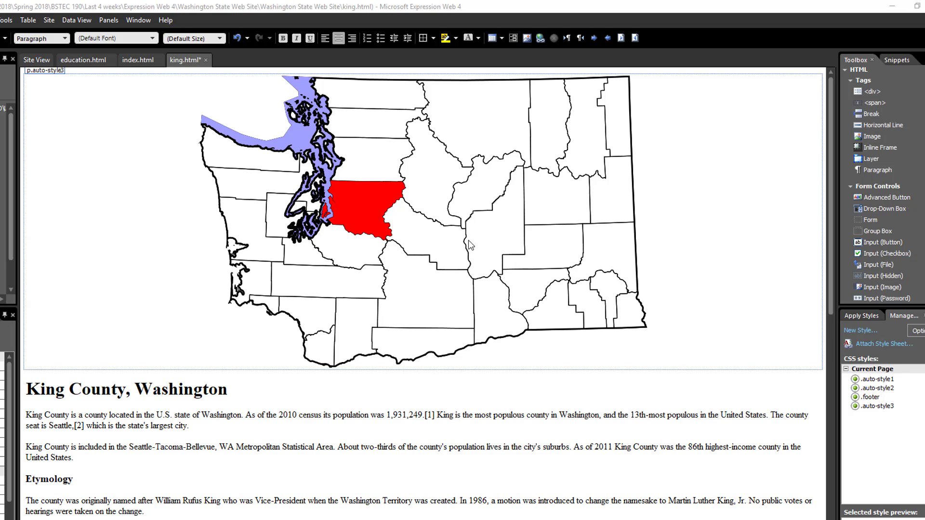
# - View the general picture properties of the King County map and close them
pyautogui.doubleClick(452, 277)
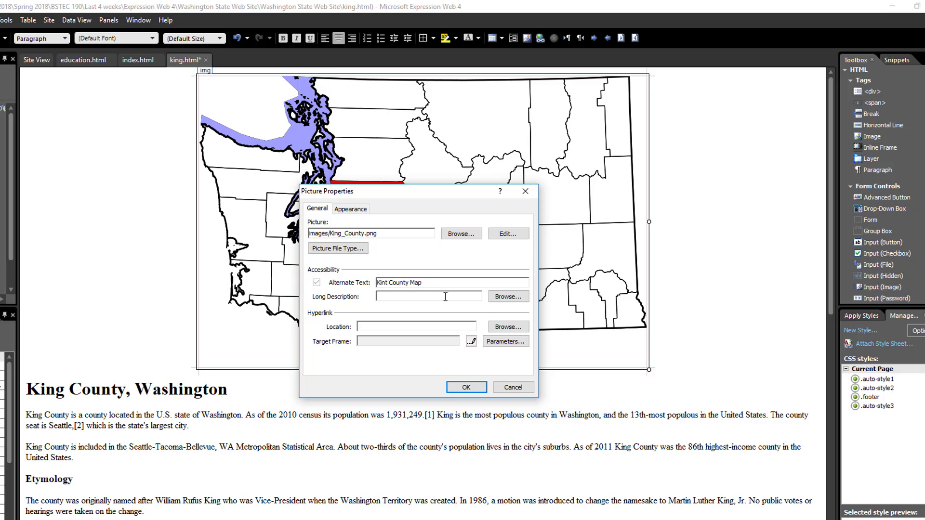
pyautogui.click(512, 387)
pyautogui.click(513, 387)
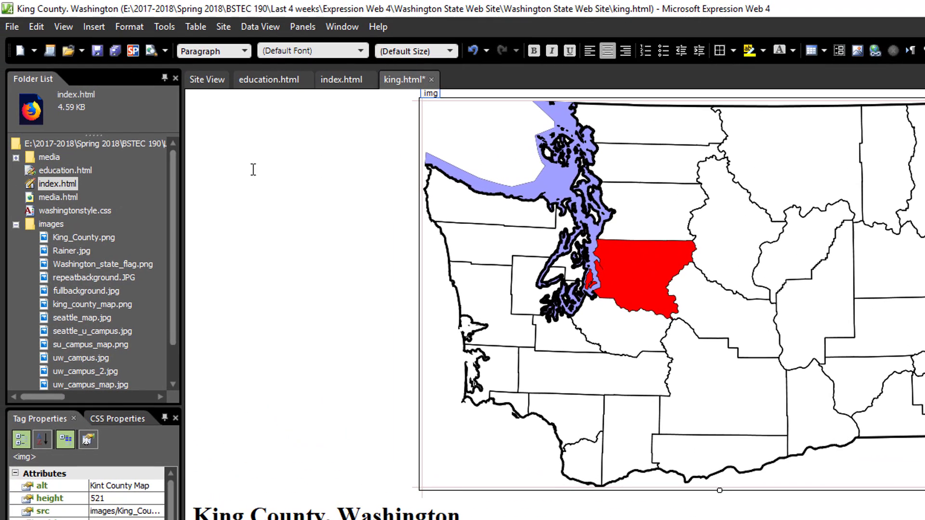
# - Display the Pictures toolbar and select the King County map image with its Select tool
pyautogui.click(68, 27)
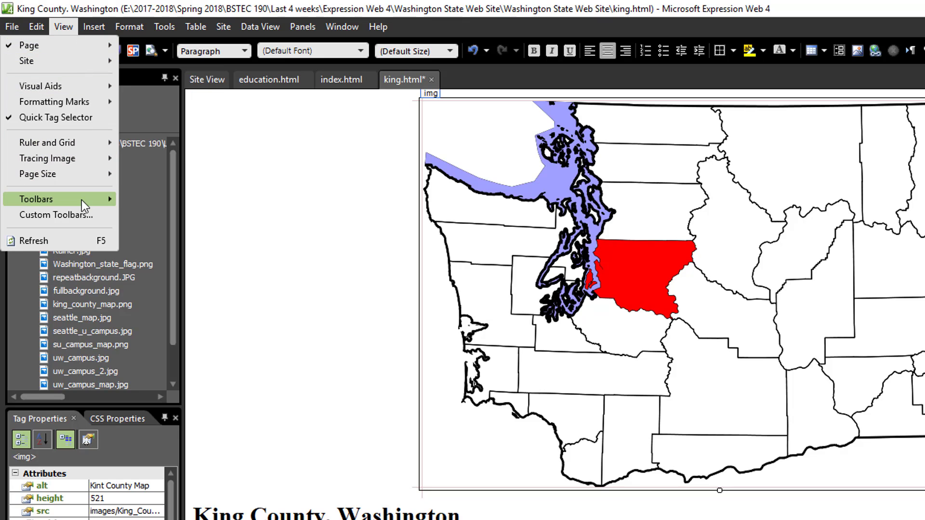
pyautogui.moveTo(82, 200)
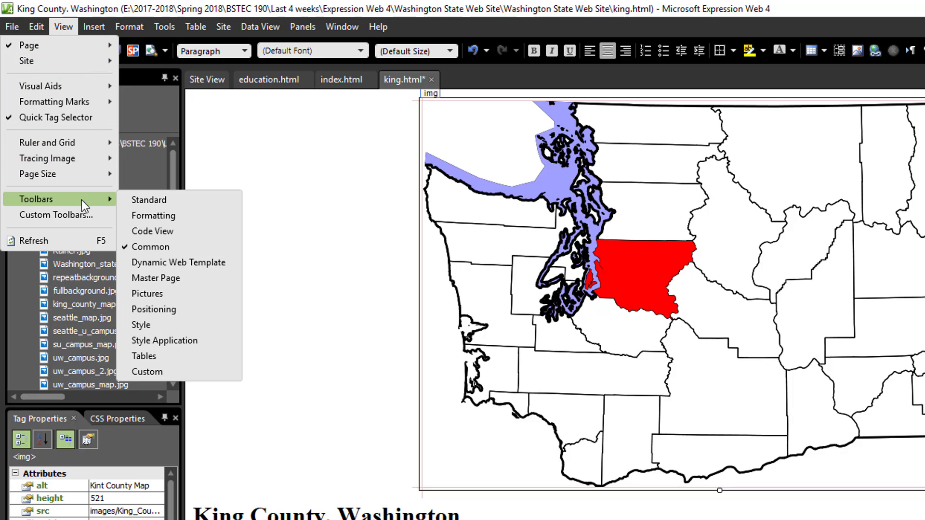
pyautogui.click(169, 300)
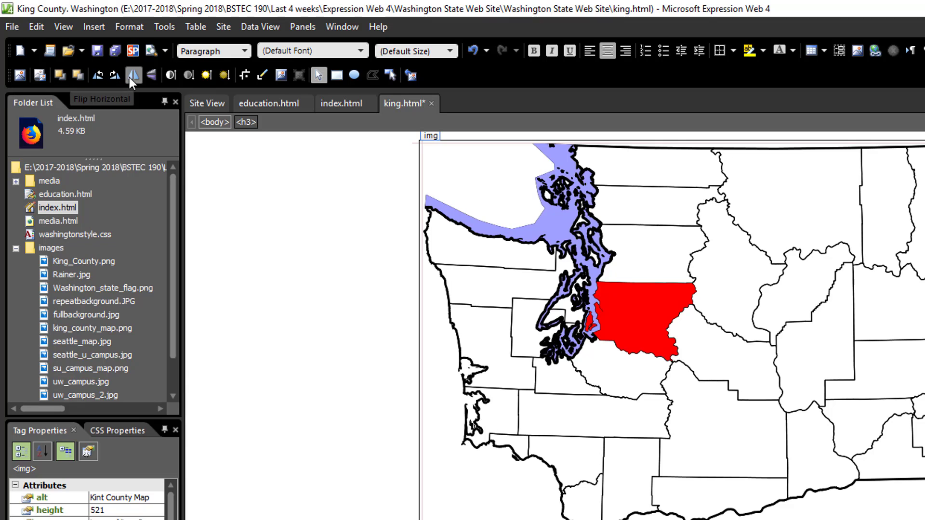
pyautogui.click(319, 74)
pyautogui.click(656, 344)
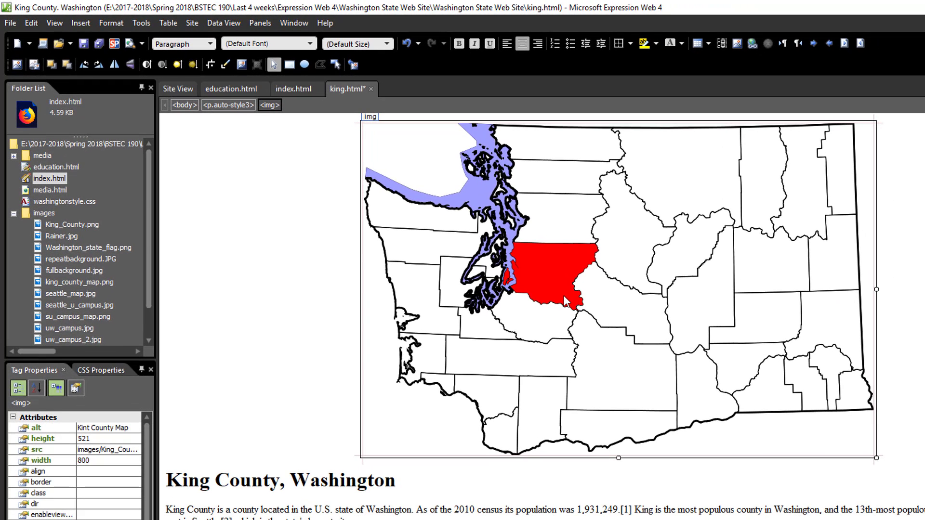
# - Set the King County map's width to 600 pixels with the aspect ratio kept, and resample the picture to match its size
pyautogui.doubleClick(564, 298)
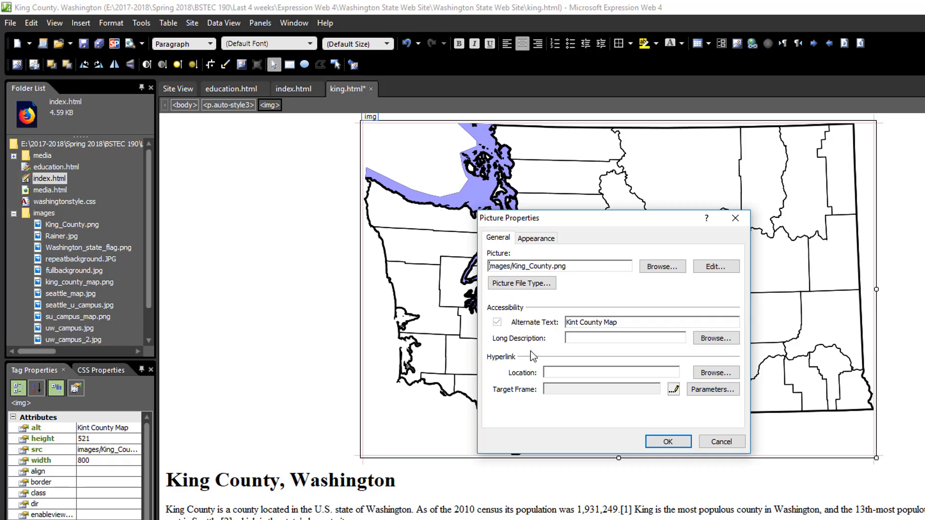
pyautogui.click(536, 238)
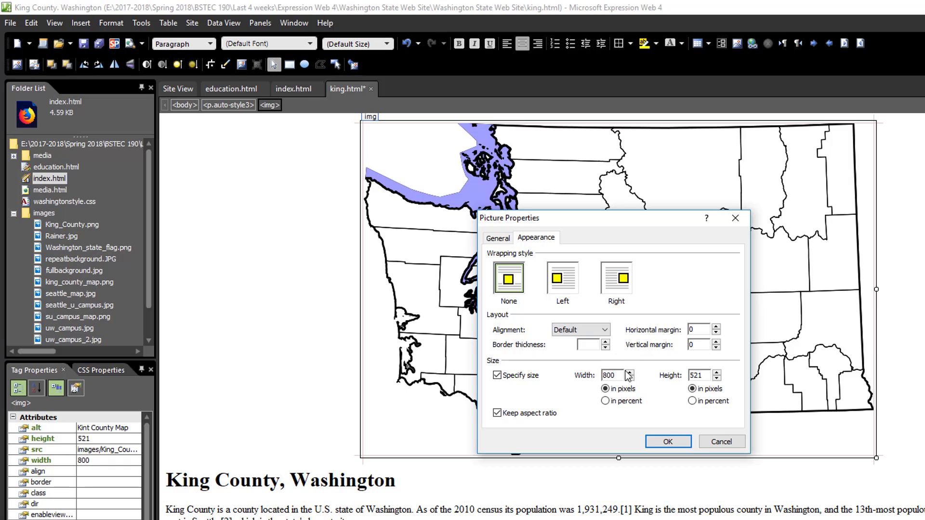
pyautogui.moveTo(617, 375); pyautogui.dragTo(602, 376)
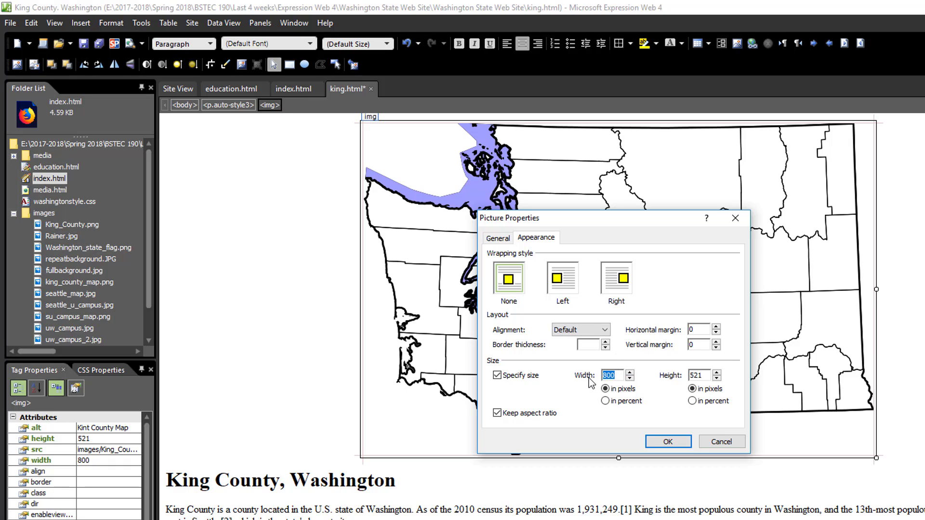
pyautogui.write('600')
pyautogui.click(685, 450)
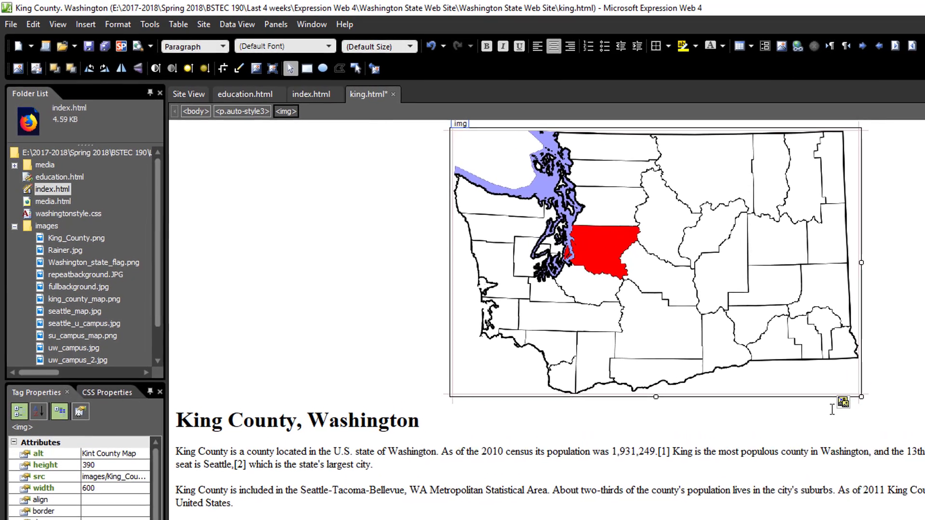
pyautogui.click(855, 410)
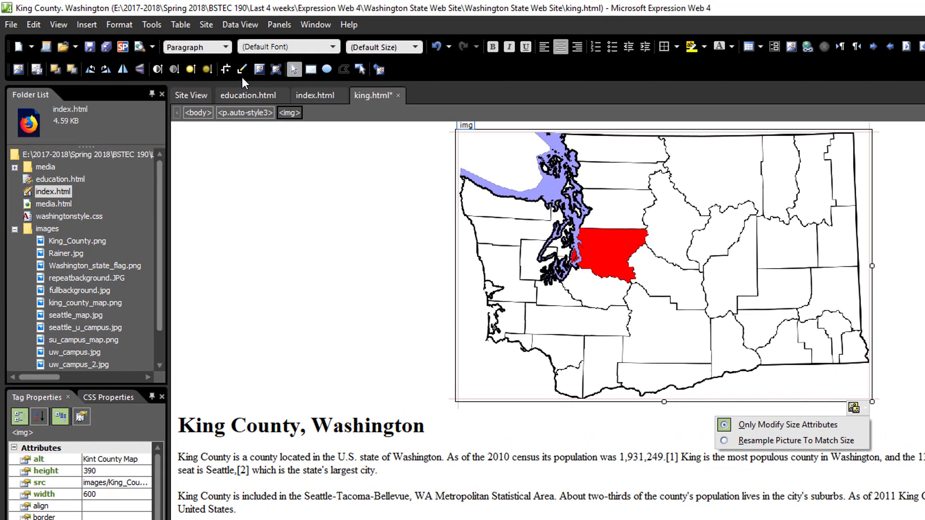
pyautogui.click(727, 444)
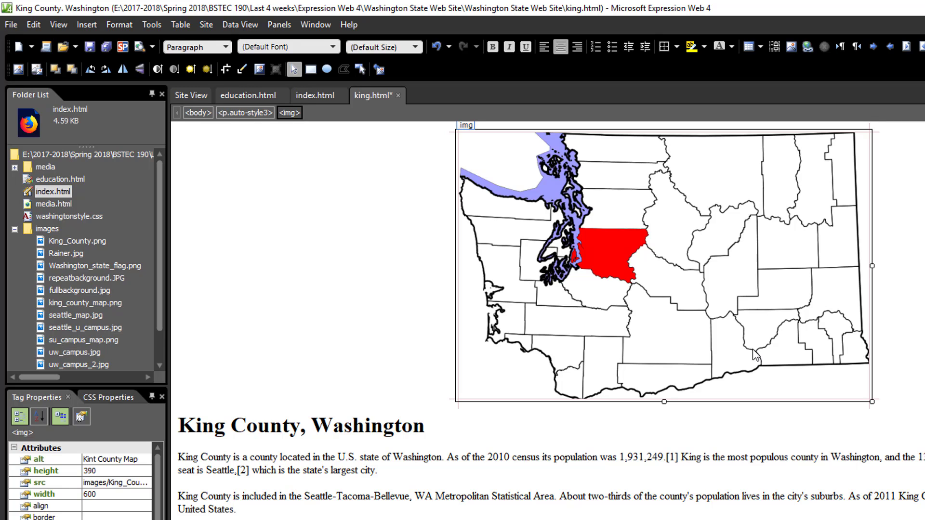
# - Insert Rainer.jpg at the start of the first paragraph under Geography, with alternate text "Mount Rainer"
pyautogui.scroll(-5, 754, 355)
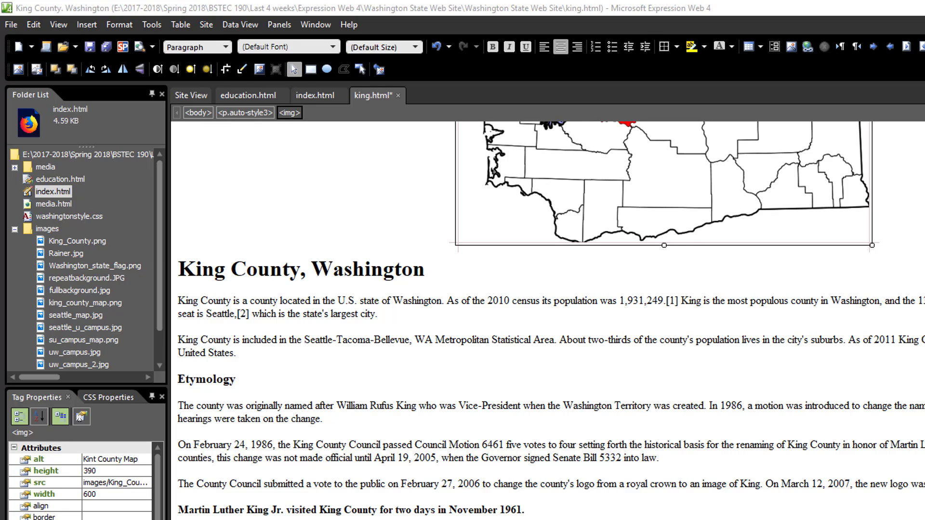
pyautogui.scroll(-5, 767, 475)
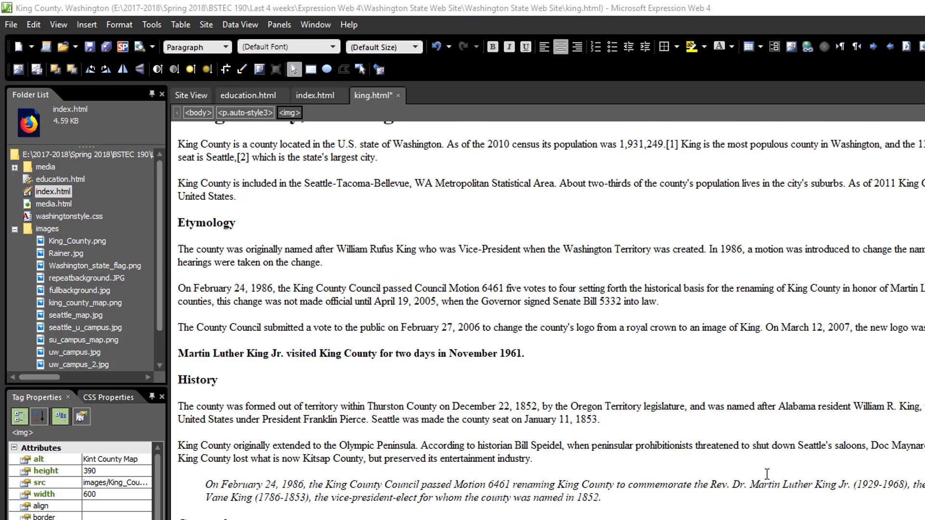
pyautogui.click(199, 446)
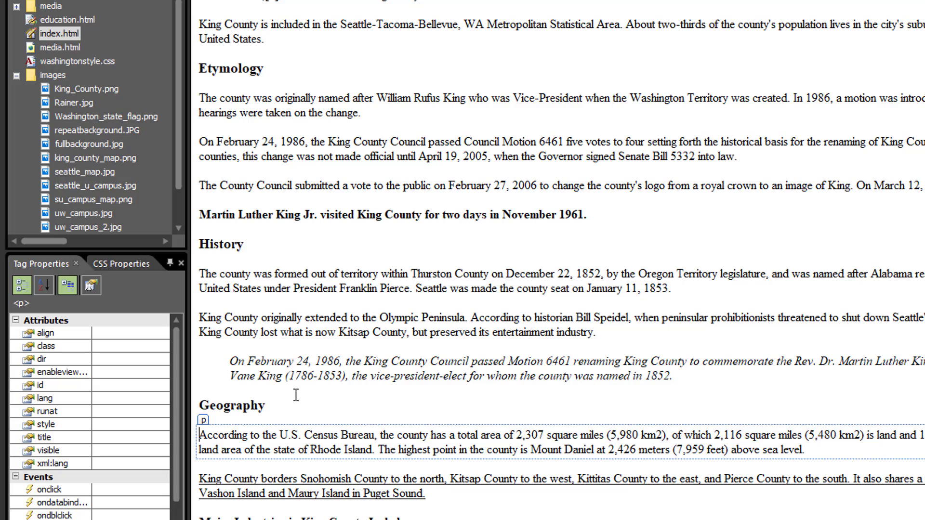
pyautogui.moveTo(68, 104); pyautogui.dragTo(201, 439)
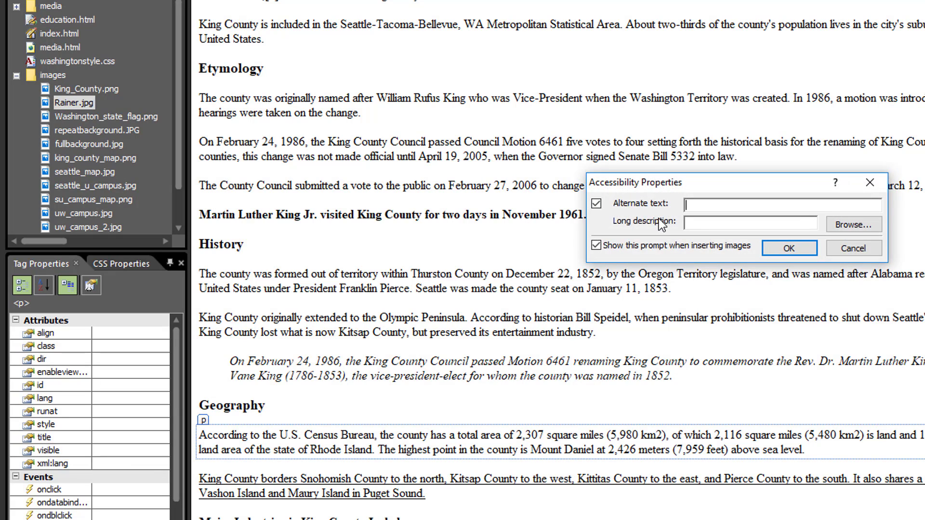
pyautogui.write('Mount Rainer')
pyautogui.click(797, 248)
# - Set the Mount Rainer picture's wrapping style to Left
pyautogui.scroll(-3, 739, 248)
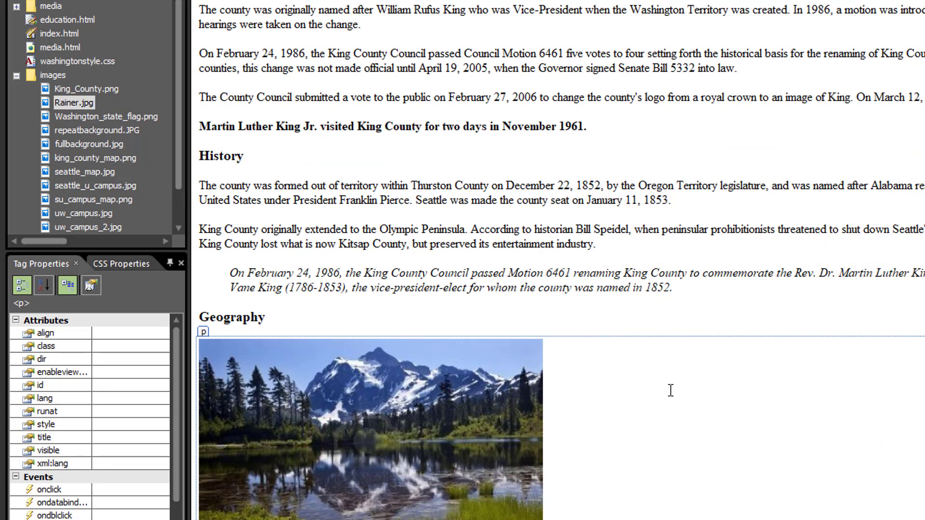
pyautogui.scroll(-3, 667, 388)
pyautogui.click(482, 381)
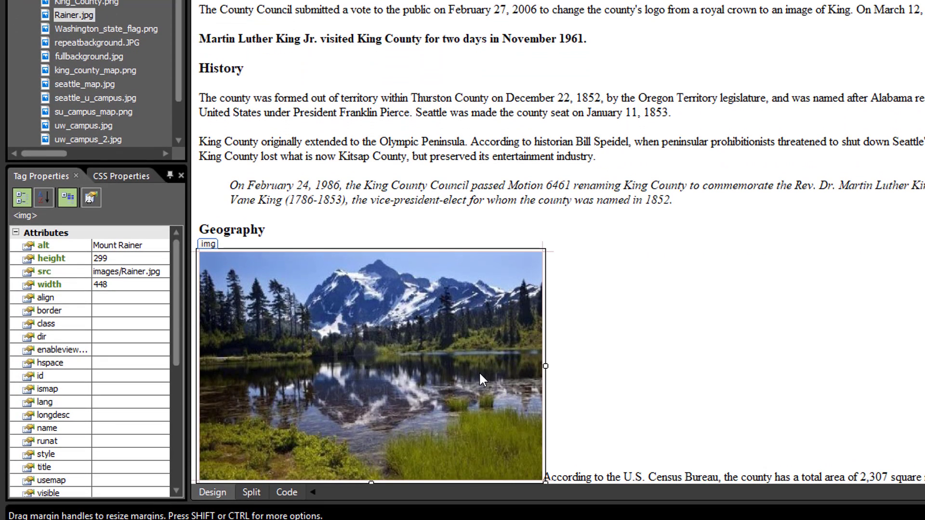
pyautogui.doubleClick(479, 371)
pyautogui.click(643, 19)
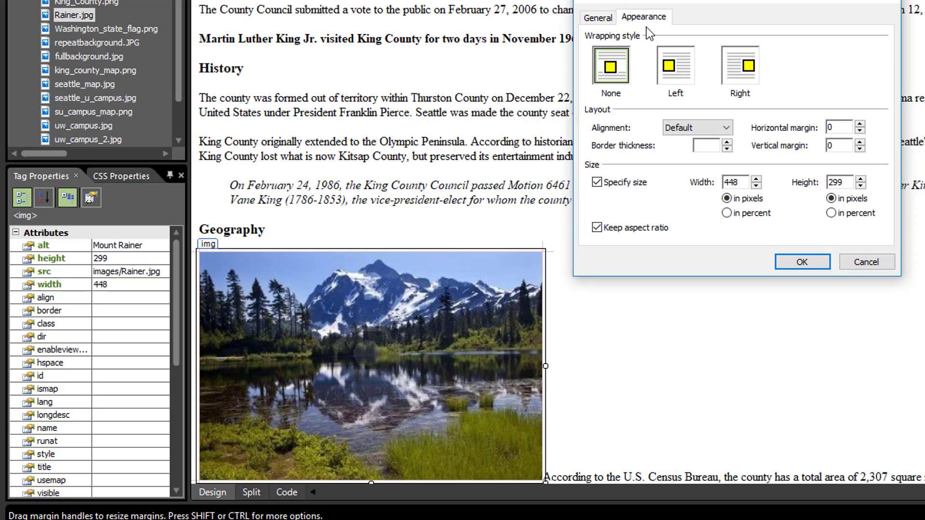
pyautogui.click(683, 67)
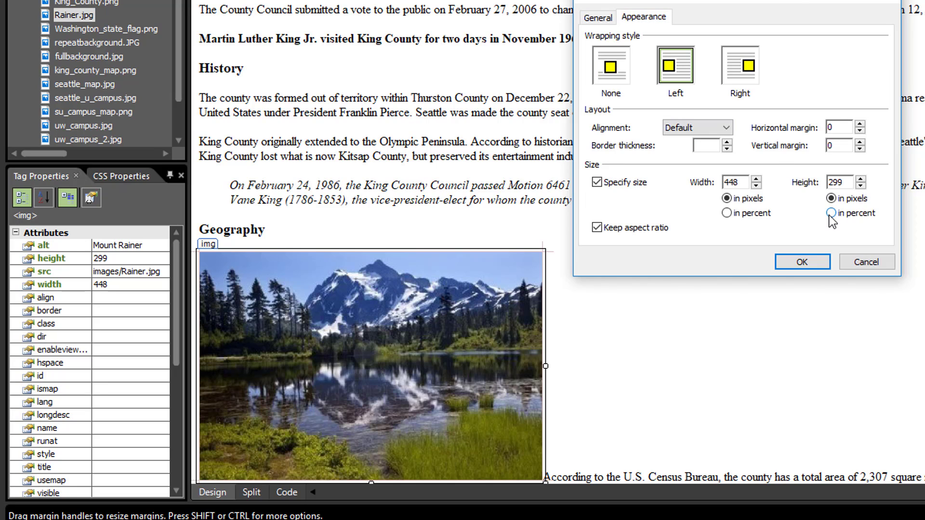
pyautogui.click(802, 262)
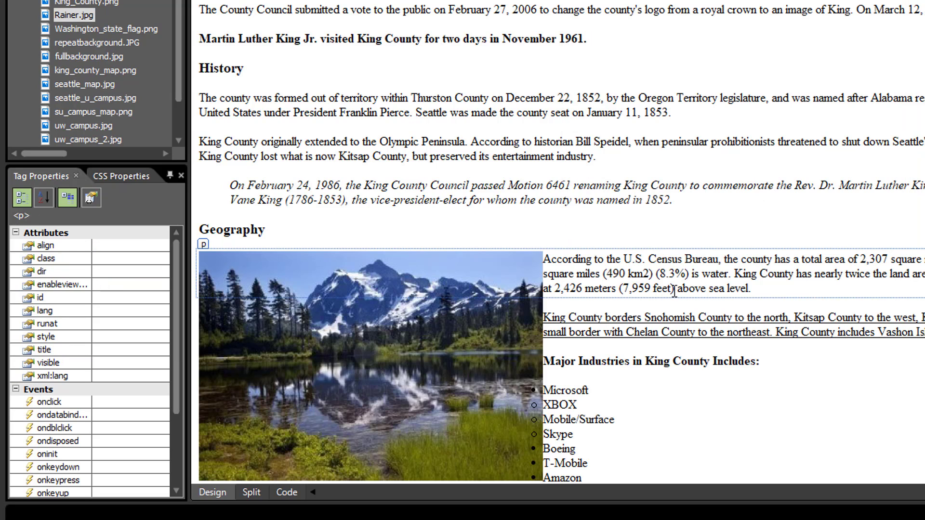
# - Crop the Mount Rainer picture to its upper part, about 443 by 134 pixels, keeping the mountain and cutting off the lake
pyautogui.click(426, 349)
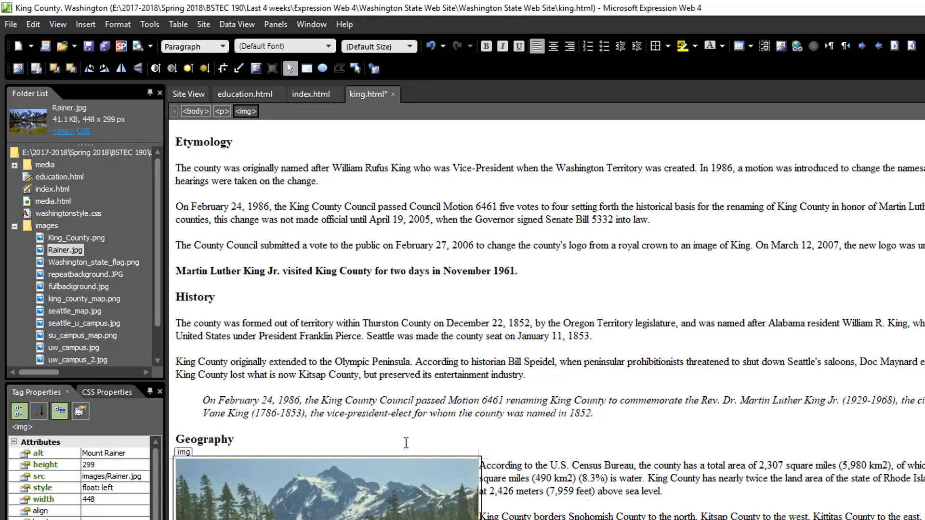
pyautogui.click(224, 69)
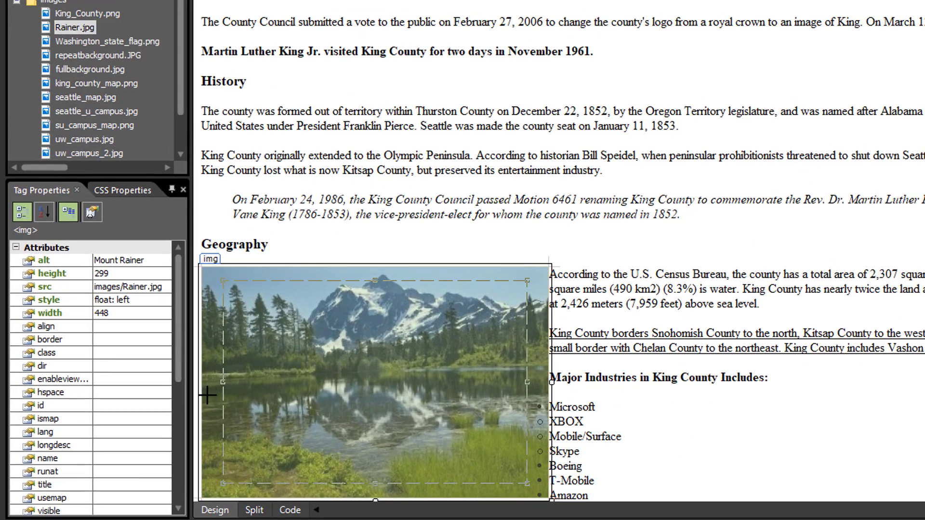
pyautogui.click(202, 379)
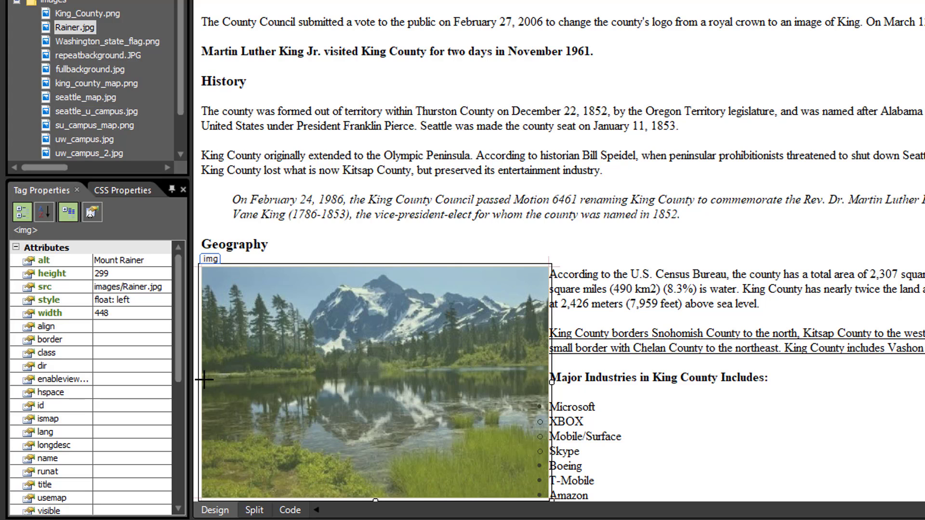
pyautogui.moveTo(202, 379); pyautogui.dragTo(558, 248)
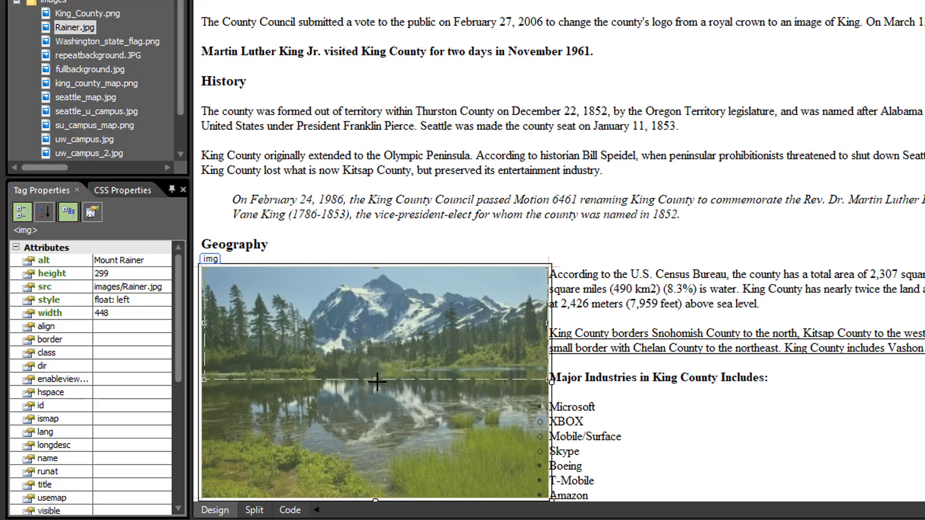
pyautogui.moveTo(377, 379); pyautogui.dragTo(378, 370)
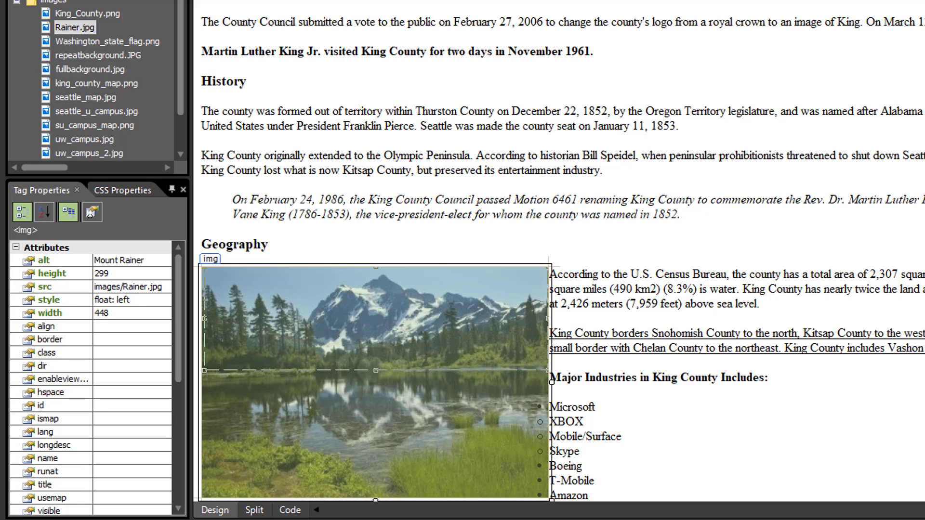
pyautogui.press('Return')
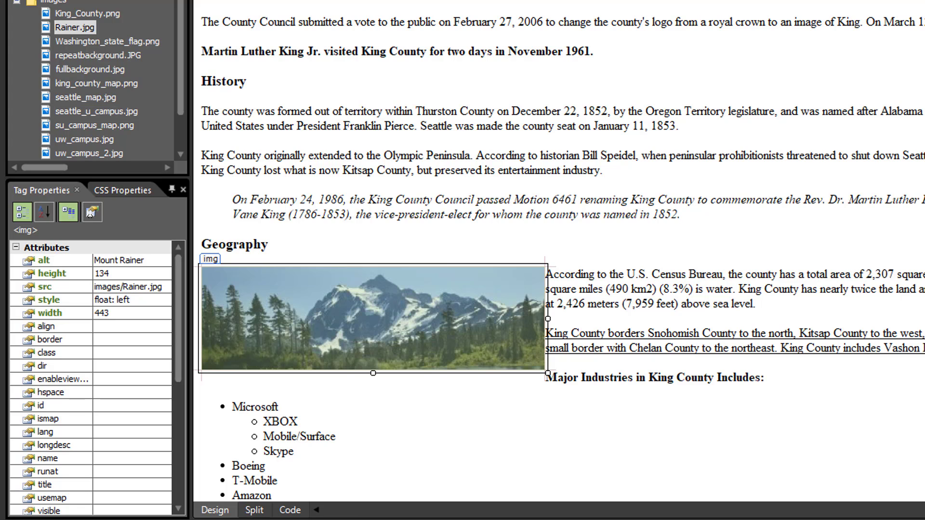
# - Save king.html together with the edited King County map and Rainer.jpg, overwriting both files in the images folder
pyautogui.hotkey('ctrl', 's')
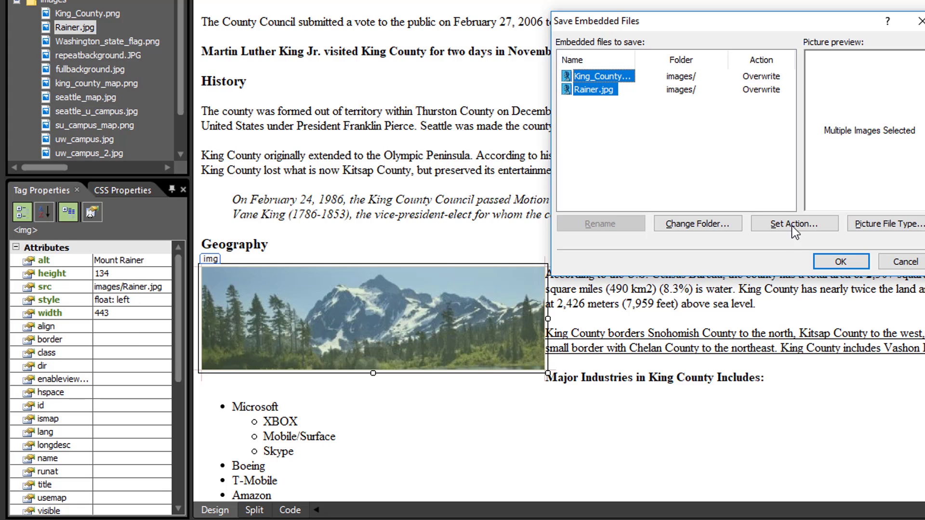
pyautogui.click(843, 261)
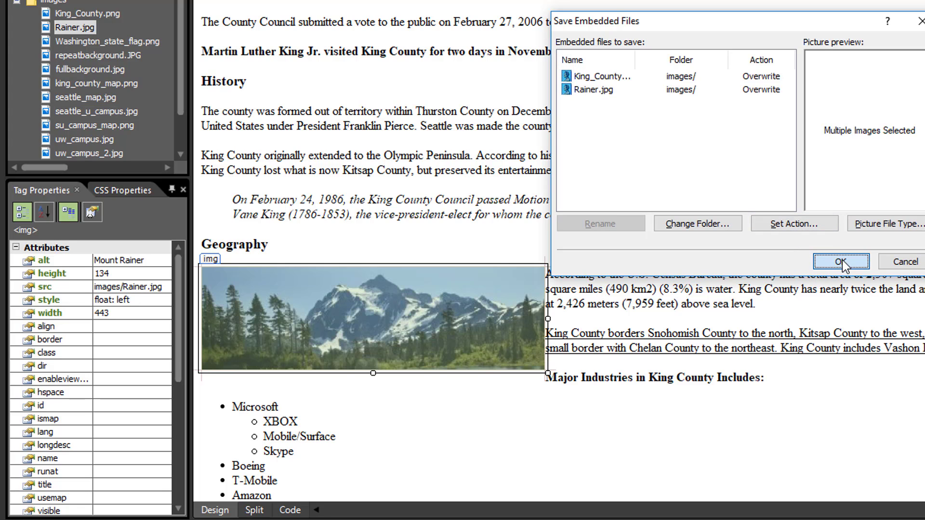
pyautogui.click(697, 288)
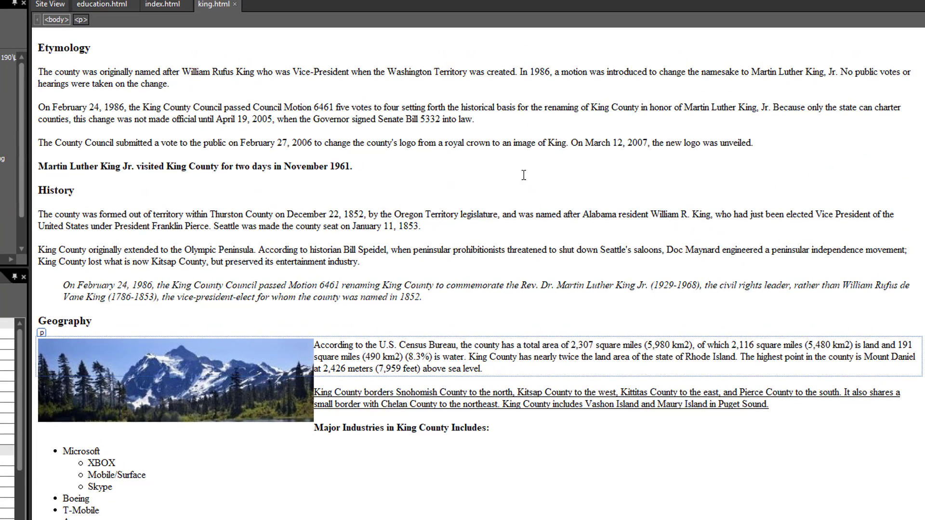
# - Set repeatbackground.JPG from the images folder as the page's background picture in the page properties
pyautogui.rightClick(427, 175)
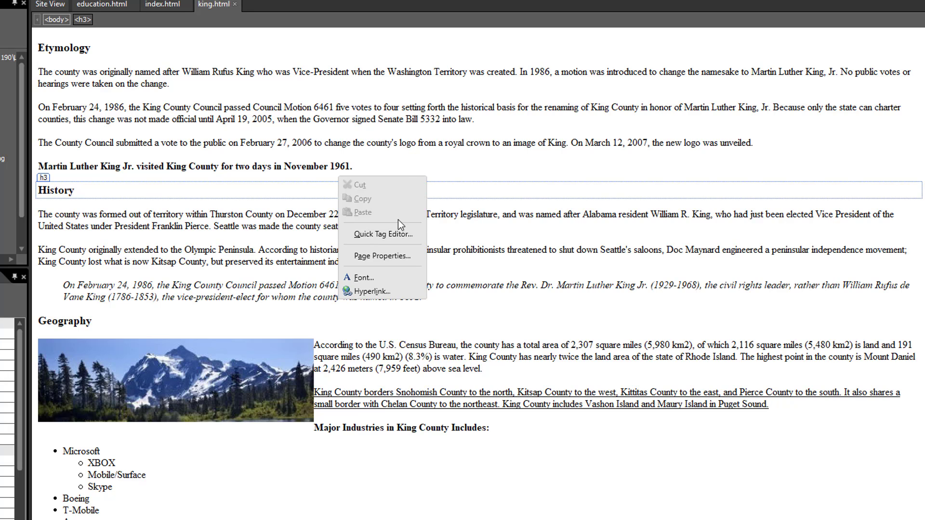
pyautogui.click(395, 256)
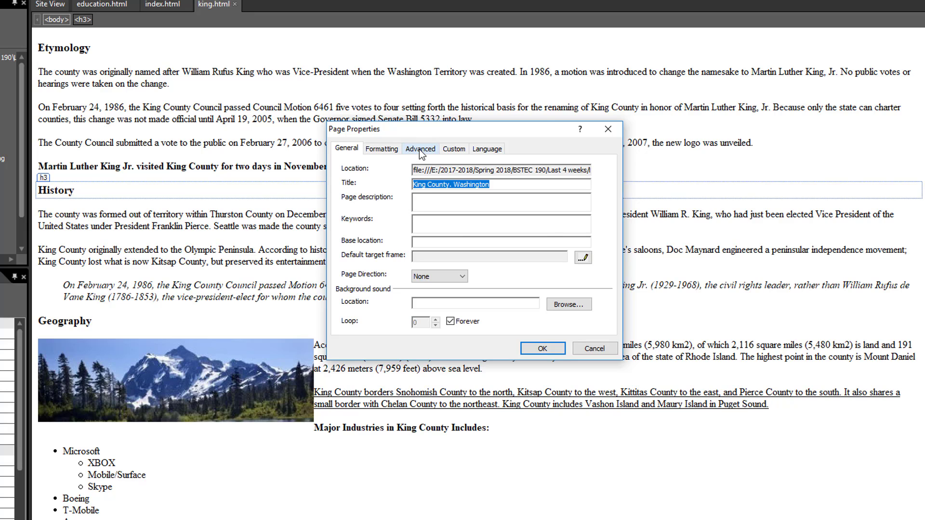
pyautogui.click(386, 148)
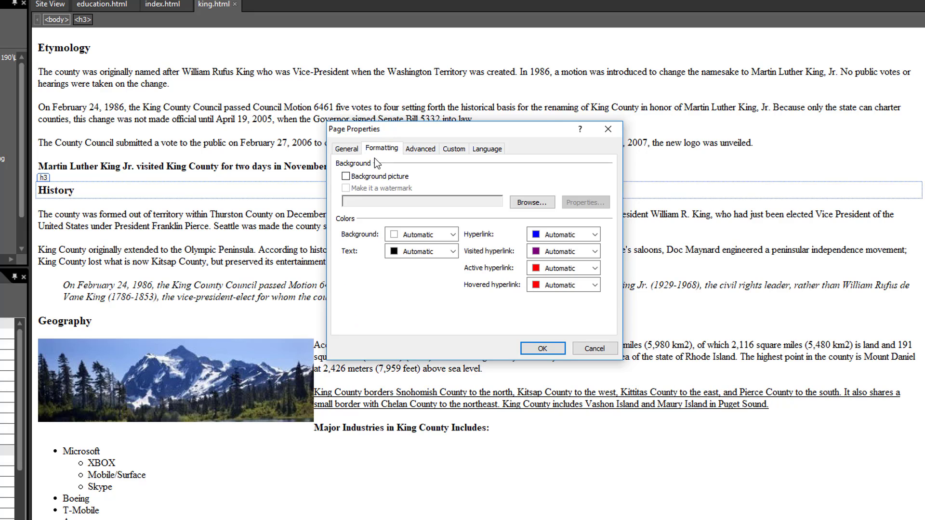
pyautogui.click(345, 176)
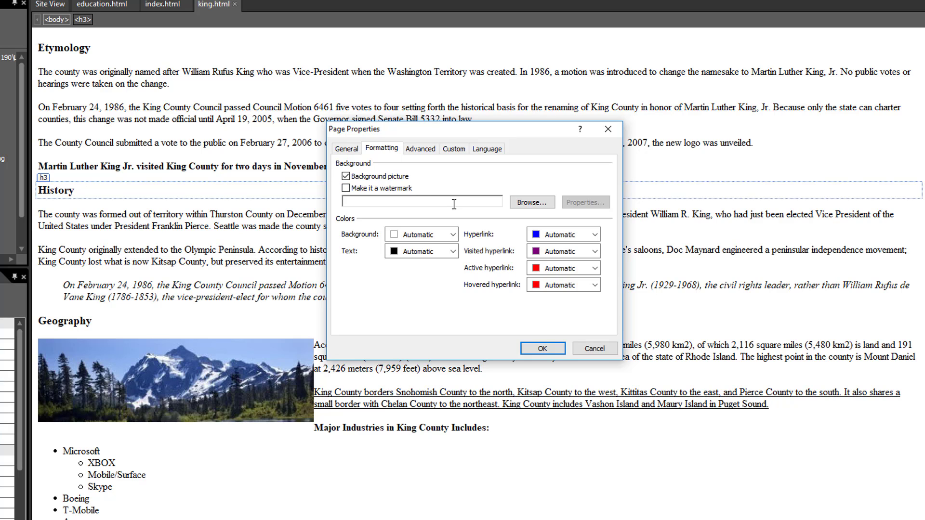
pyautogui.click(526, 200)
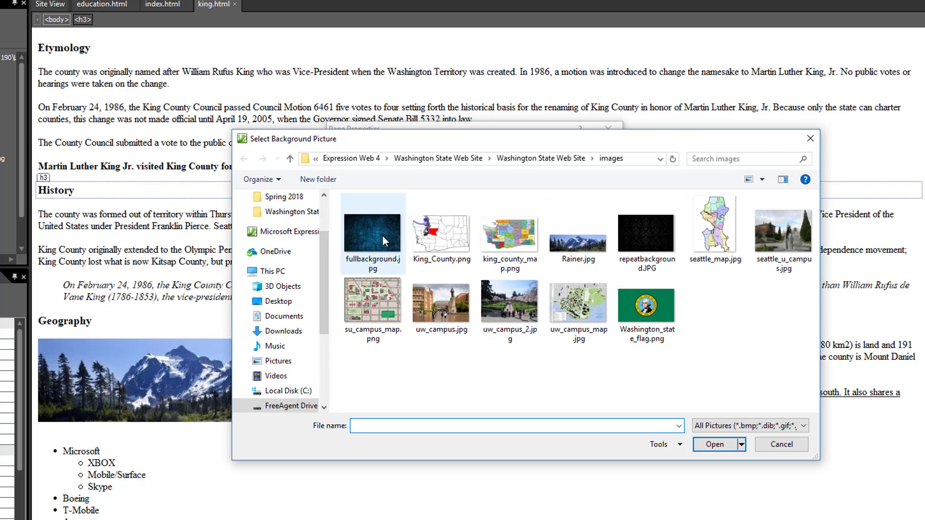
pyautogui.click(646, 247)
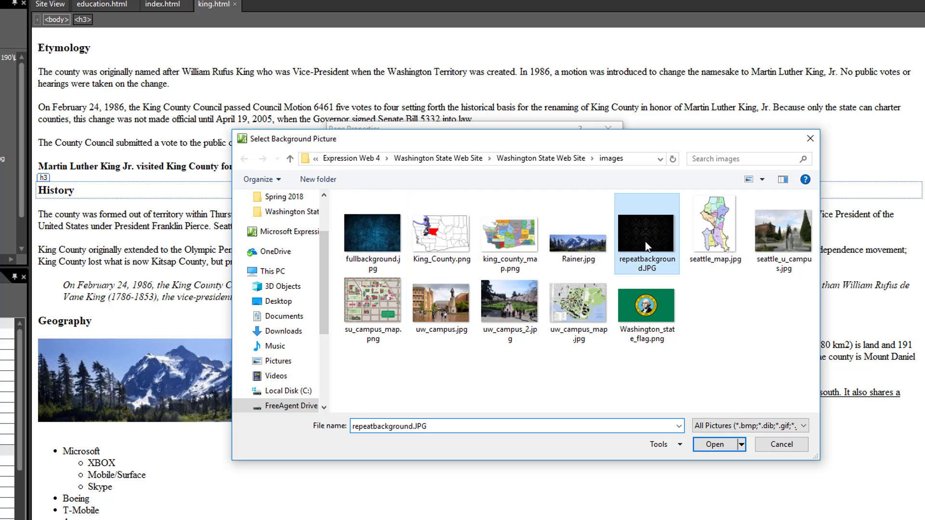
pyautogui.click(721, 447)
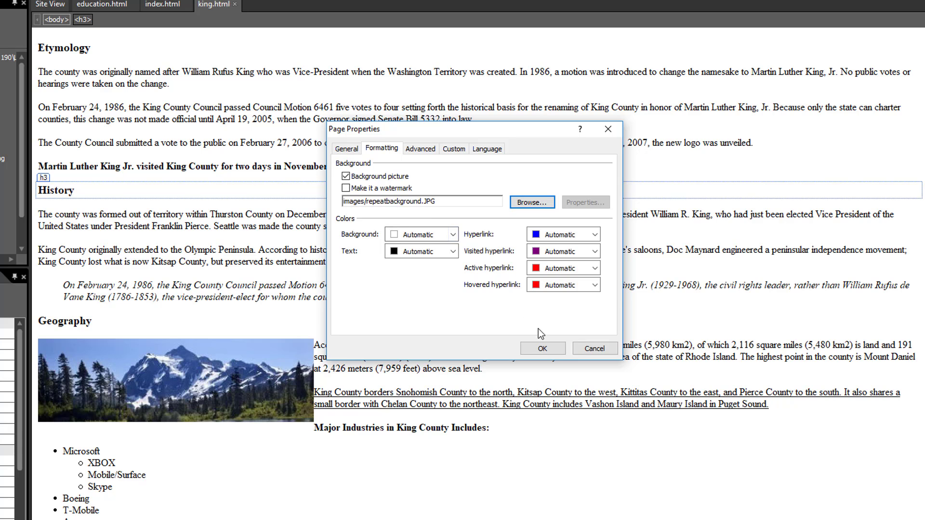
pyautogui.click(543, 348)
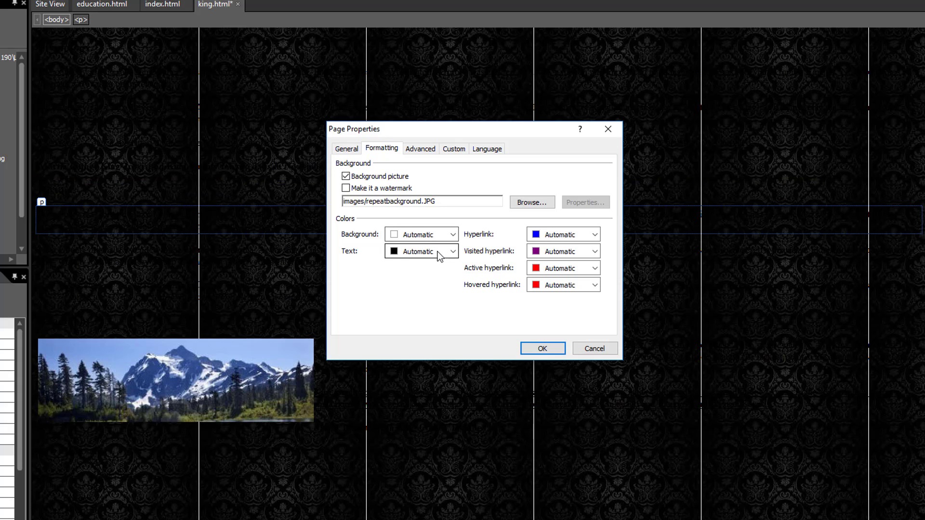
# - Set the page's text color to yellow over the patterned background and apply the page properties
pyautogui.click(437, 252)
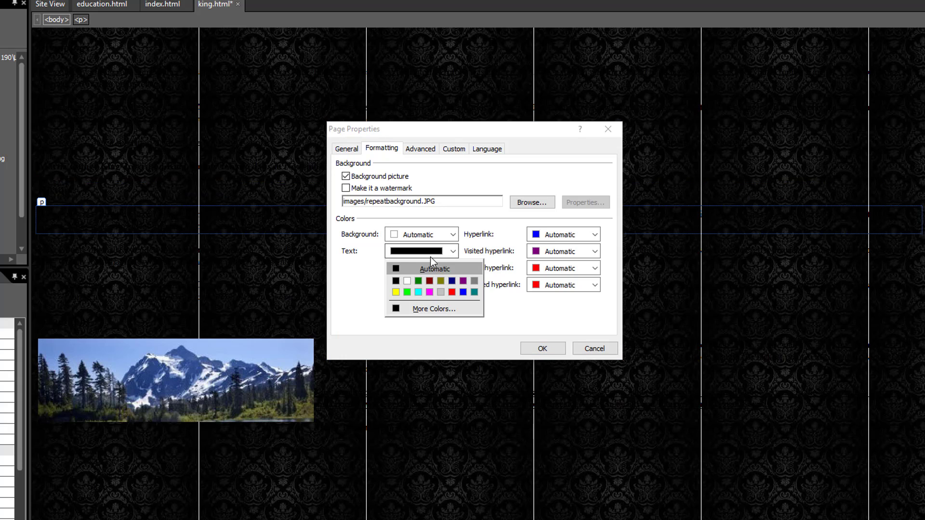
pyautogui.click(395, 292)
pyautogui.click(543, 348)
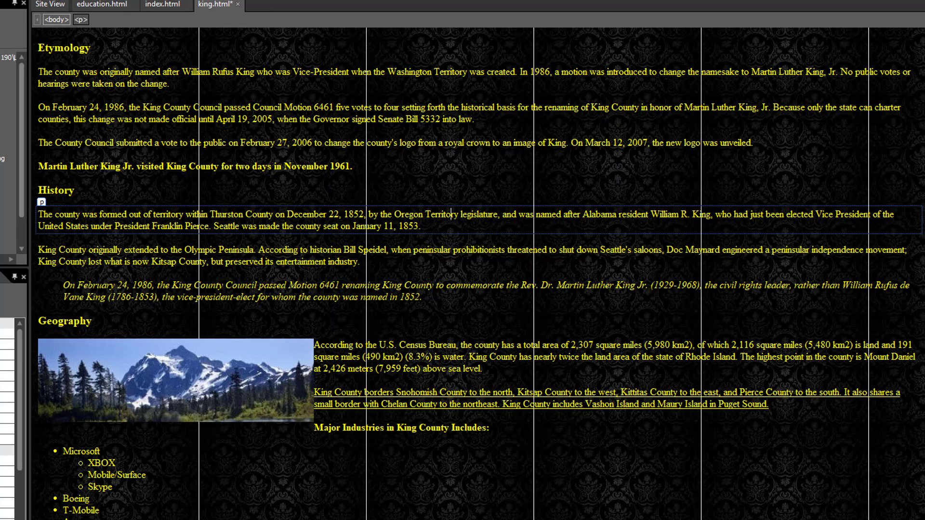
# - Reset the page's text color to Automatic and clear the repeatbackground.JPG background picture in the page properties
pyautogui.rightClick(376, 259)
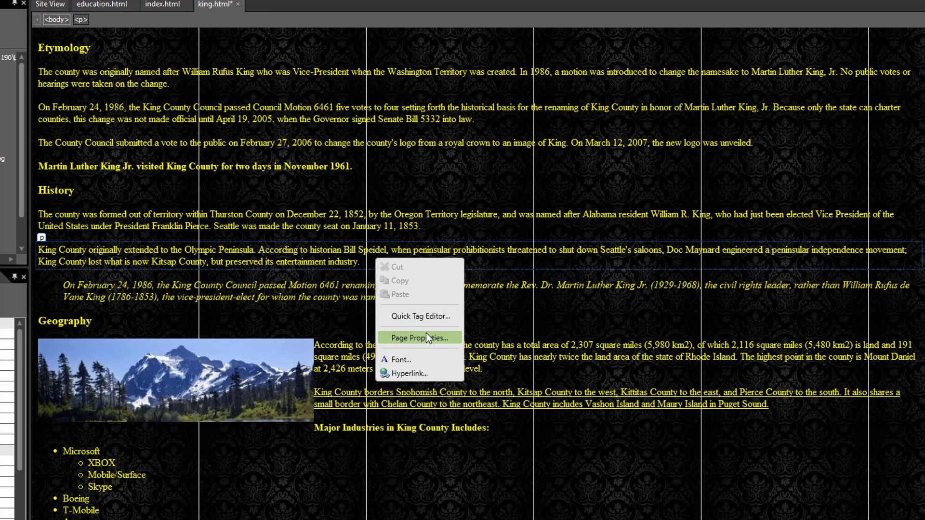
pyautogui.click(426, 337)
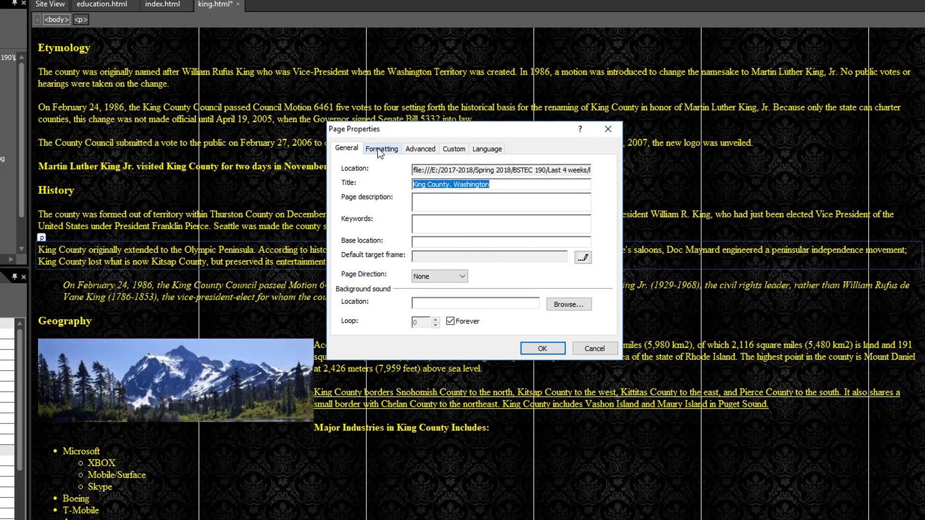
pyautogui.click(380, 149)
pyautogui.click(426, 251)
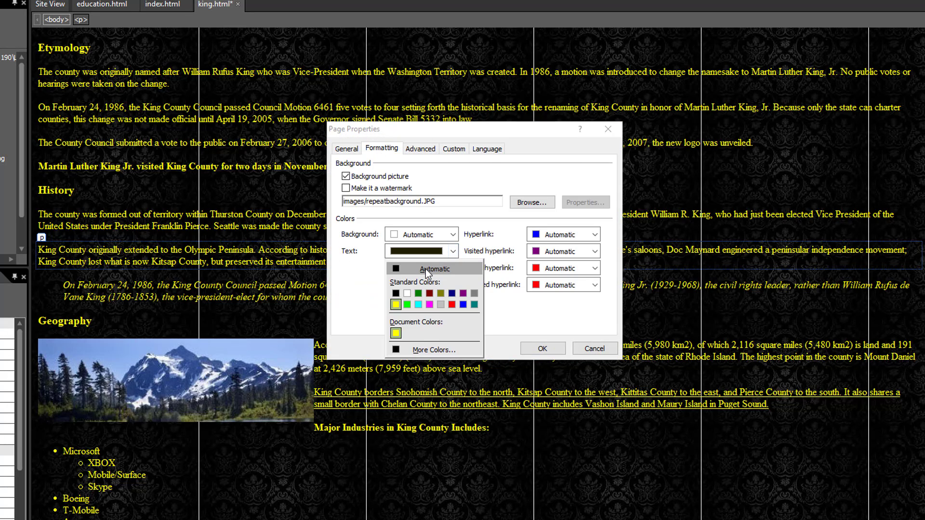
pyautogui.click(426, 269)
pyautogui.moveTo(438, 201); pyautogui.dragTo(328, 198)
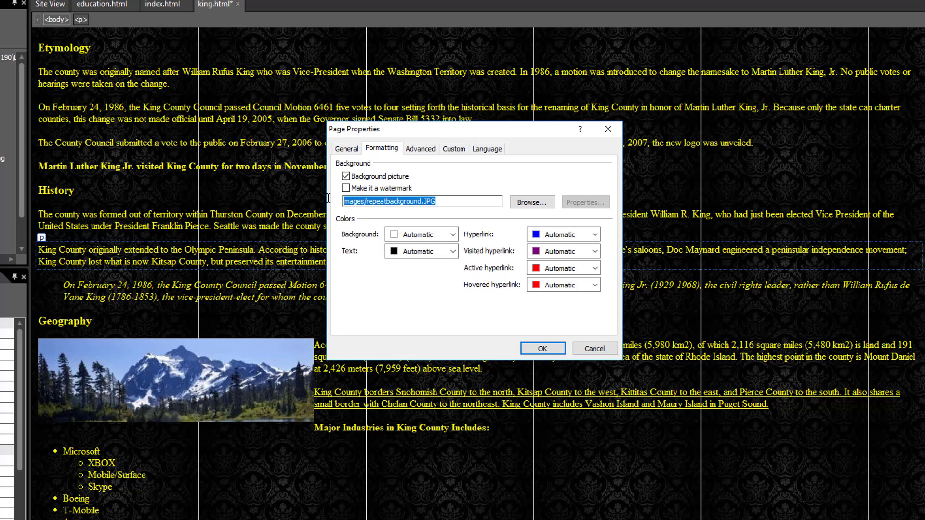
pyautogui.press('Delete')
# - Set the page's background color to cyan and apply the page properties
pyautogui.click(423, 235)
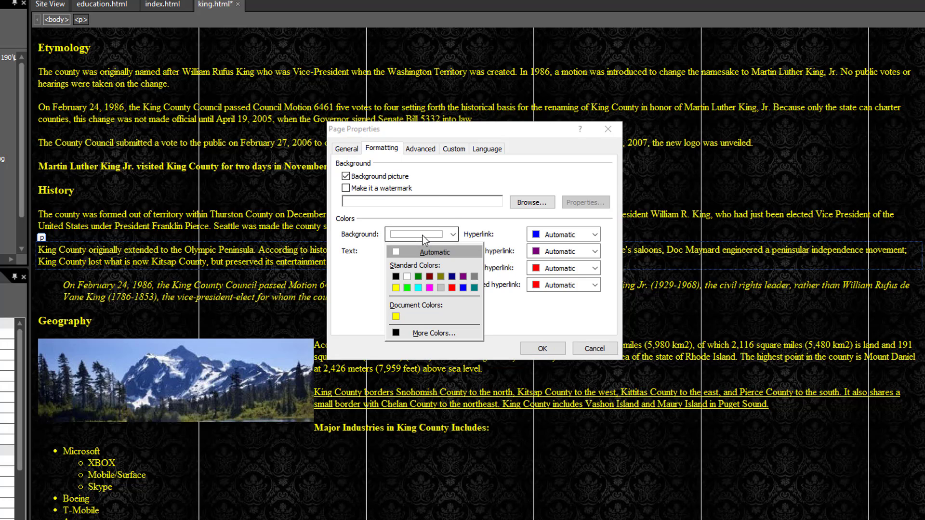
pyautogui.click(418, 288)
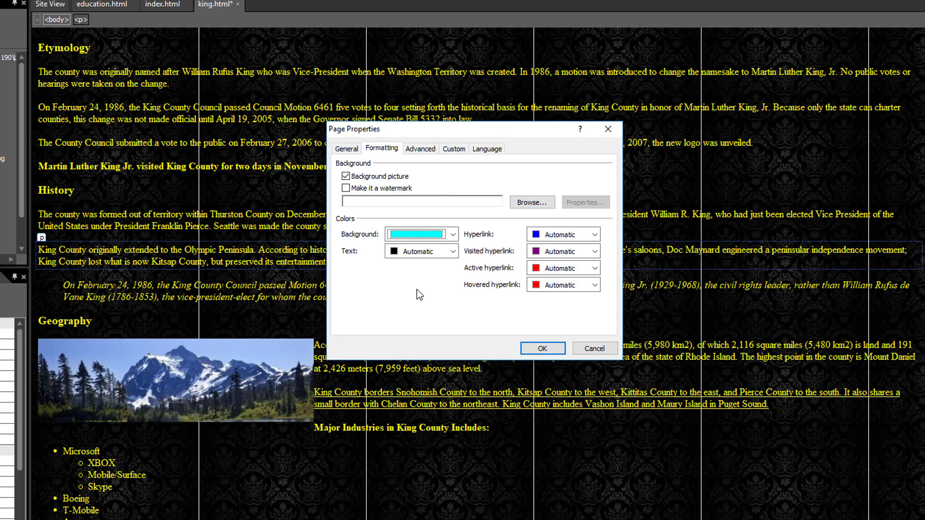
pyautogui.click(542, 348)
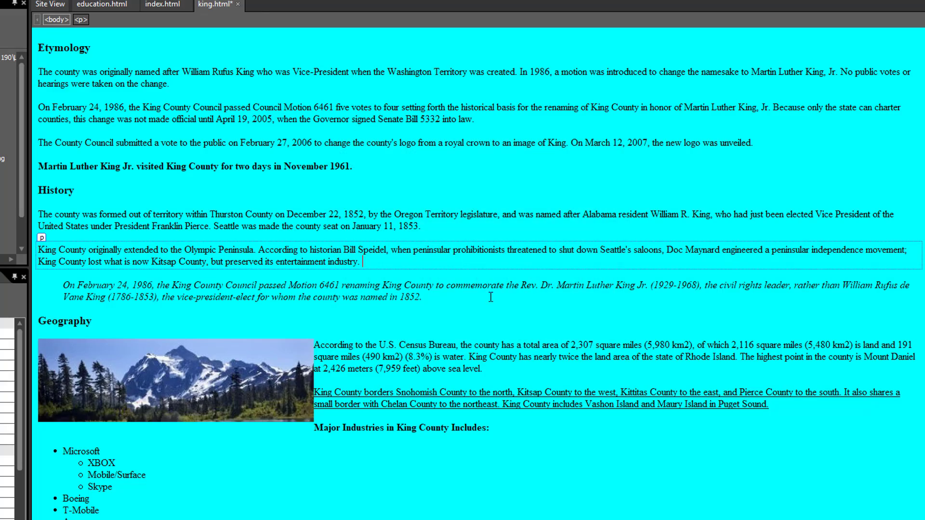
# - Choose fullbackground.jpg from the images folder as the page's background picture, with the watermark option enabled
pyautogui.scroll(5, 485, 287)
pyautogui.scroll(2, 486, 287)
pyautogui.scroll(-2, 486, 286)
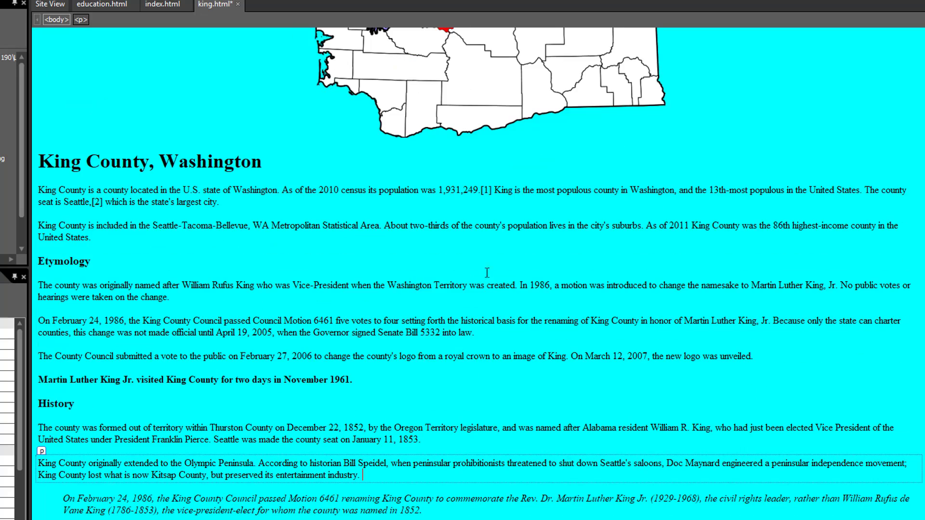
pyautogui.rightClick(477, 263)
pyautogui.click(447, 341)
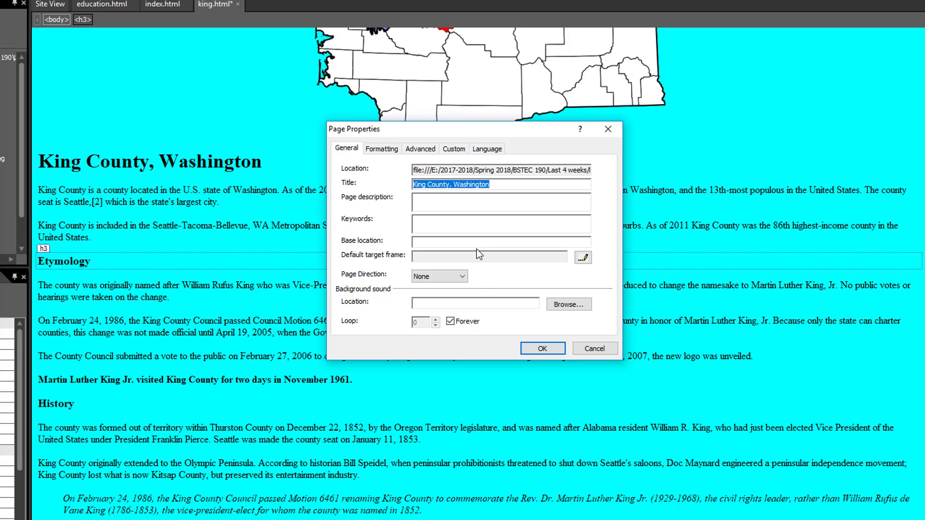
pyautogui.click(391, 150)
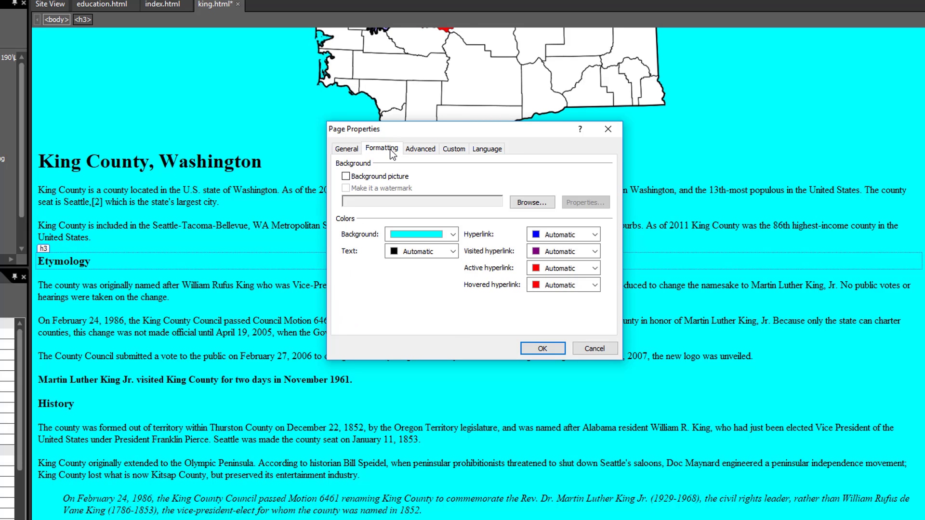
pyautogui.click(345, 176)
pyautogui.click(346, 188)
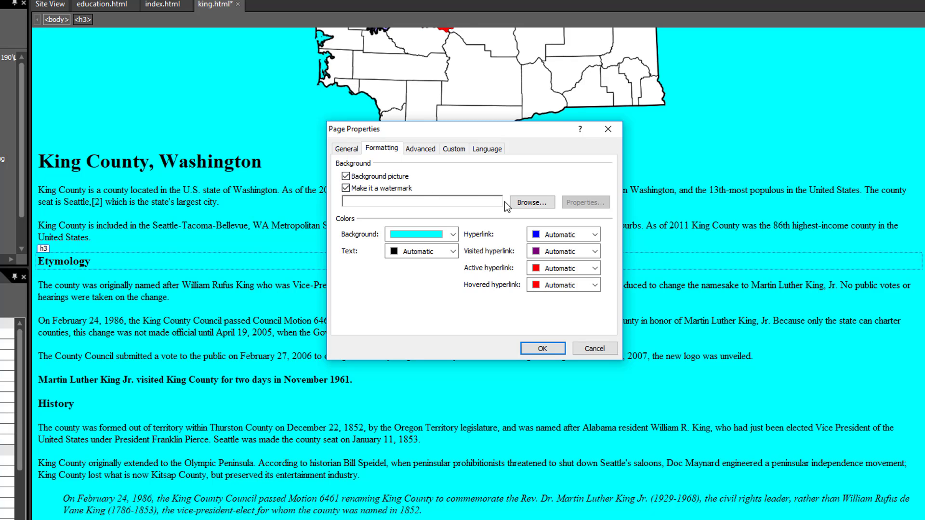
pyautogui.click(526, 201)
pyautogui.click(379, 236)
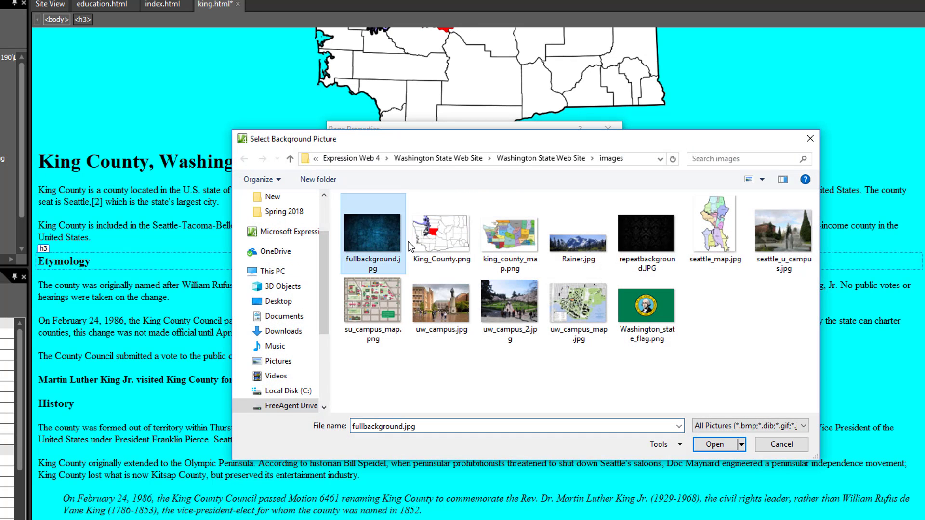
pyautogui.click(715, 444)
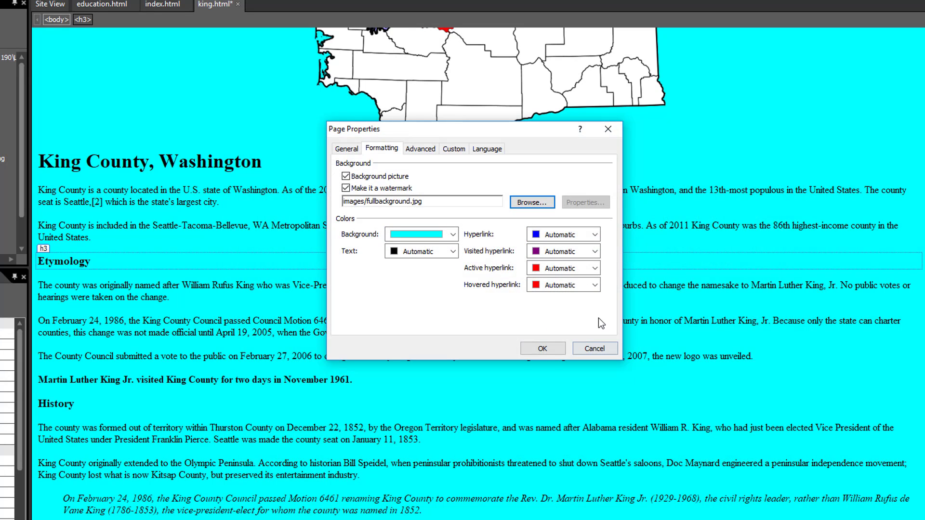
# - Set the page's text color to yellow and apply the page properties with the watermark background
pyautogui.click(412, 251)
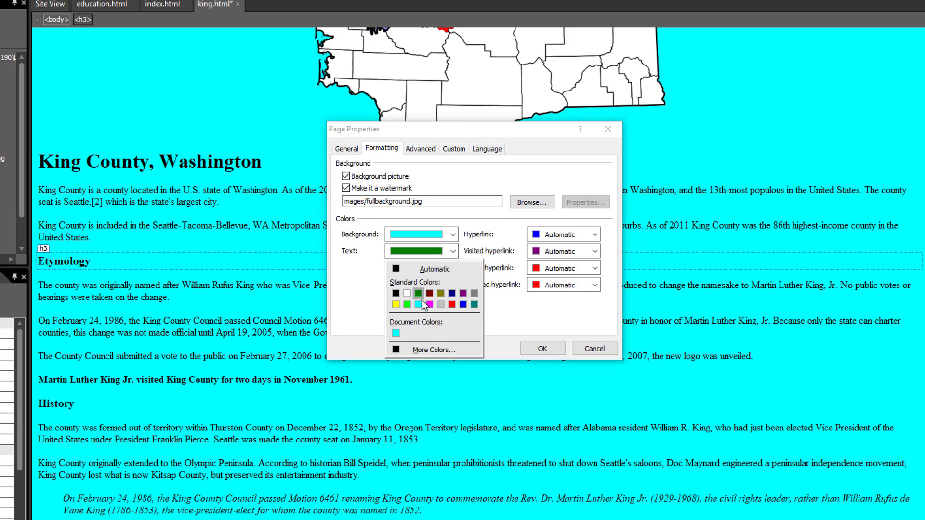
pyautogui.click(397, 305)
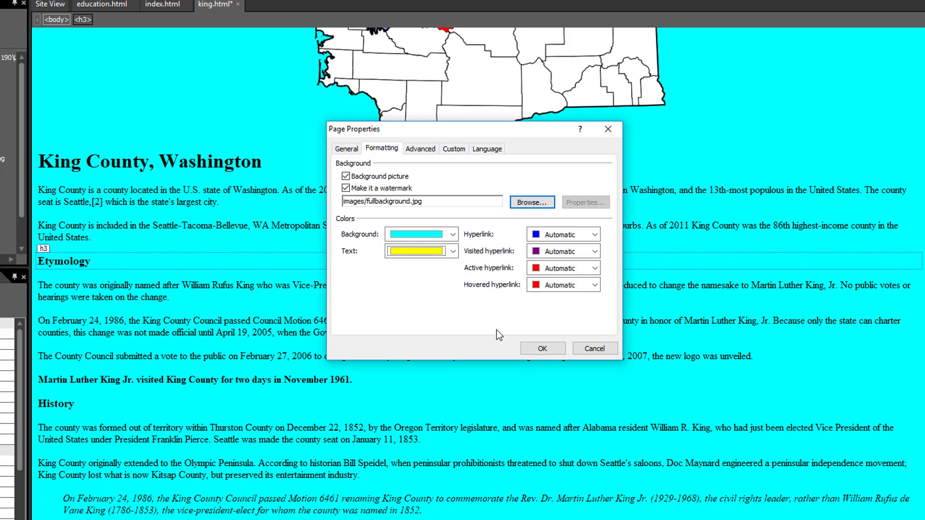
pyautogui.click(542, 348)
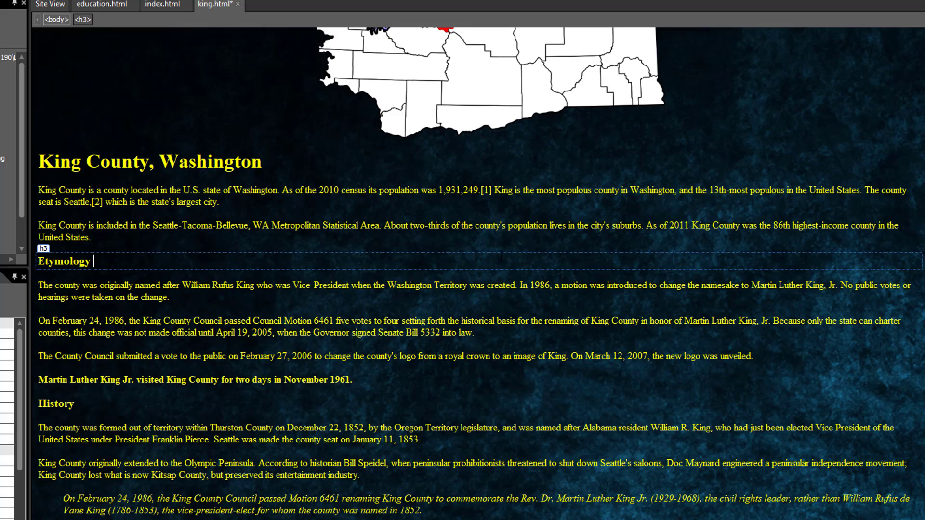
# - Reset both the background color and the text color of king.html to Automatic in the page properties
pyautogui.scroll(-7, 502, 257)
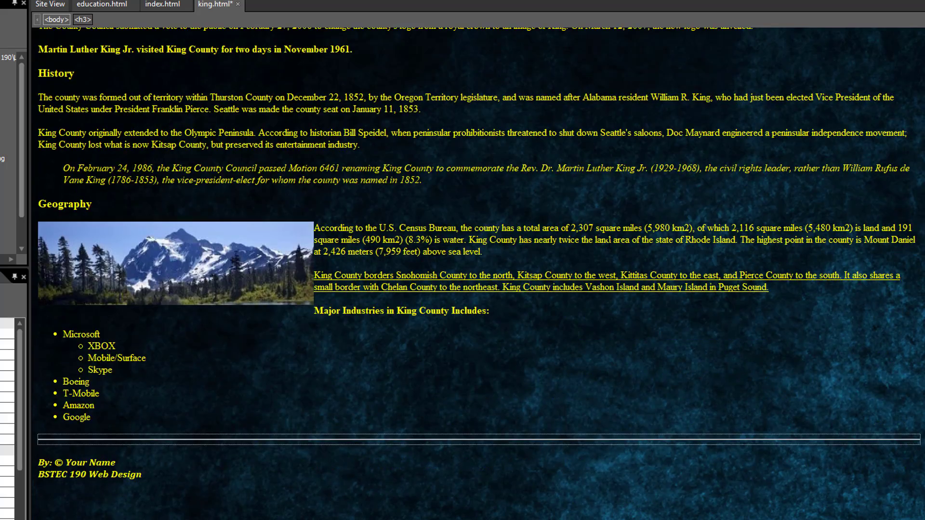
pyautogui.scroll(10, 608, 239)
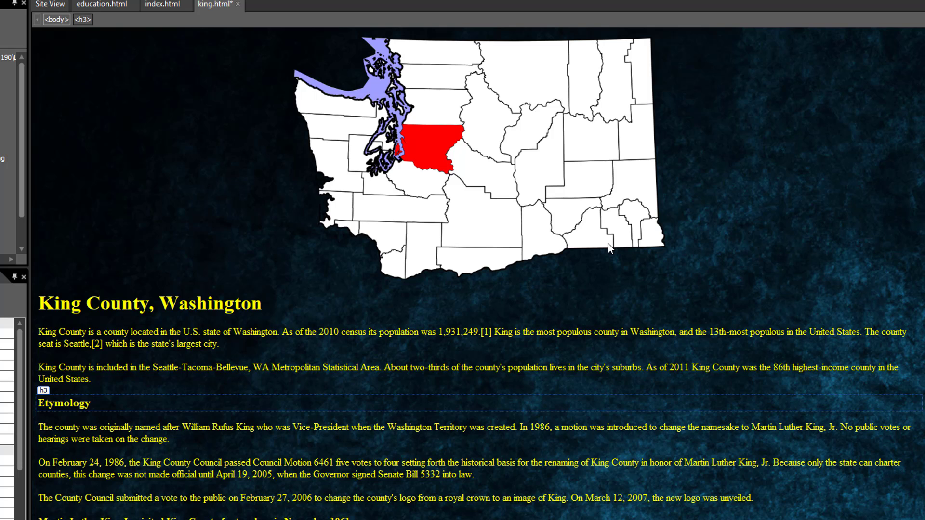
pyautogui.scroll(-3, 608, 248)
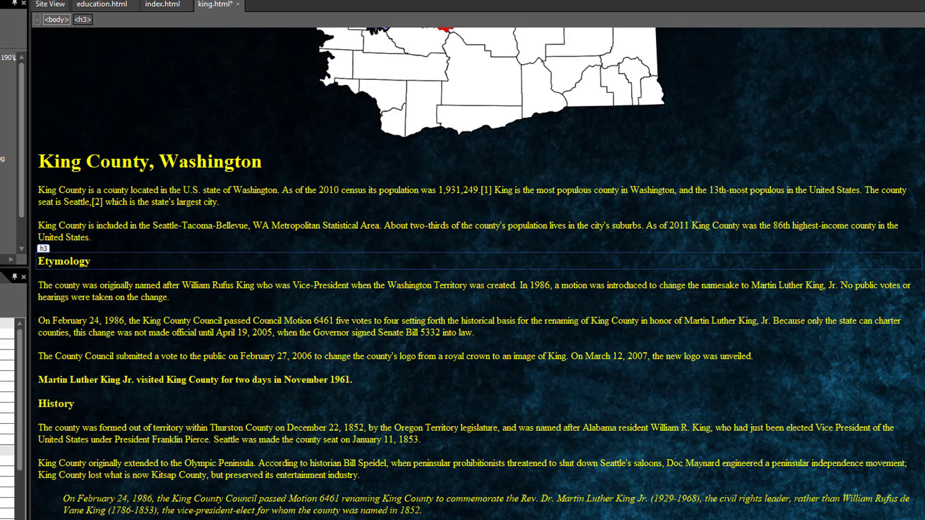
pyautogui.rightClick(311, 301)
pyautogui.click(366, 382)
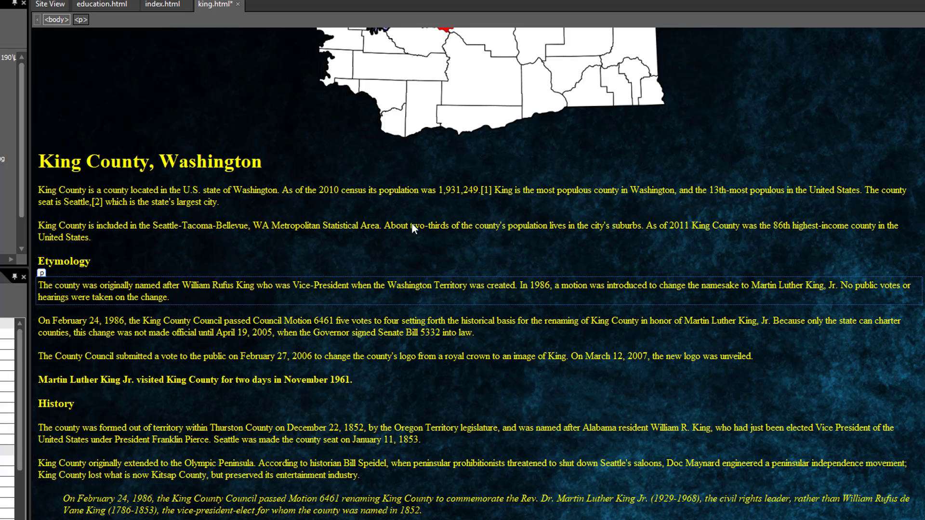
pyautogui.click(381, 149)
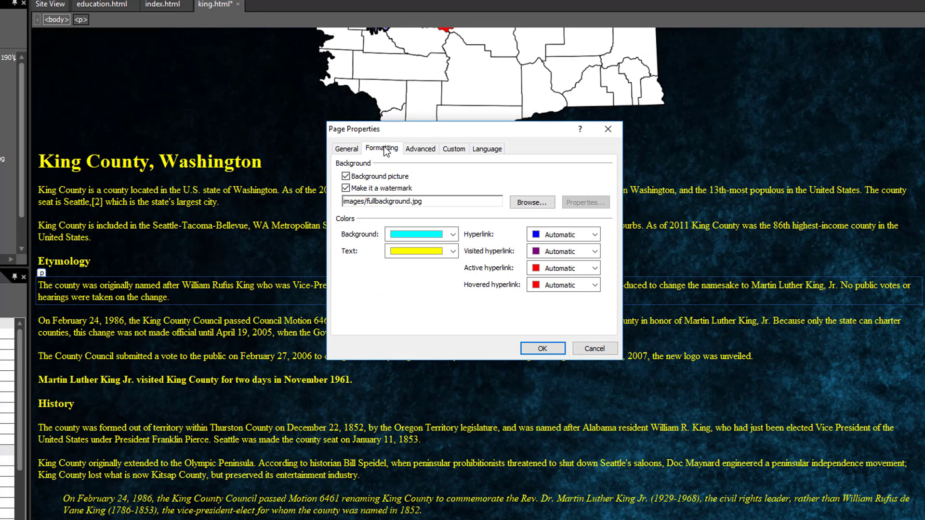
pyautogui.click(453, 235)
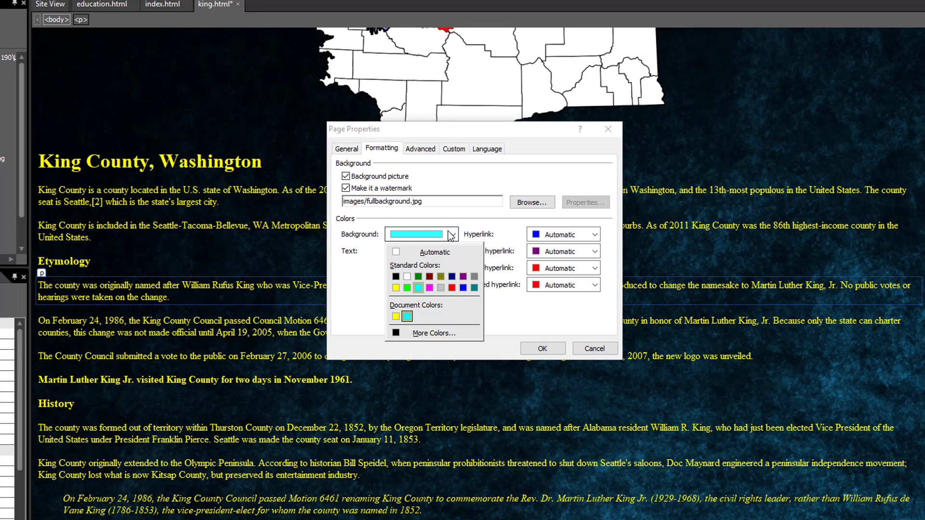
pyautogui.click(427, 252)
pyautogui.click(427, 252)
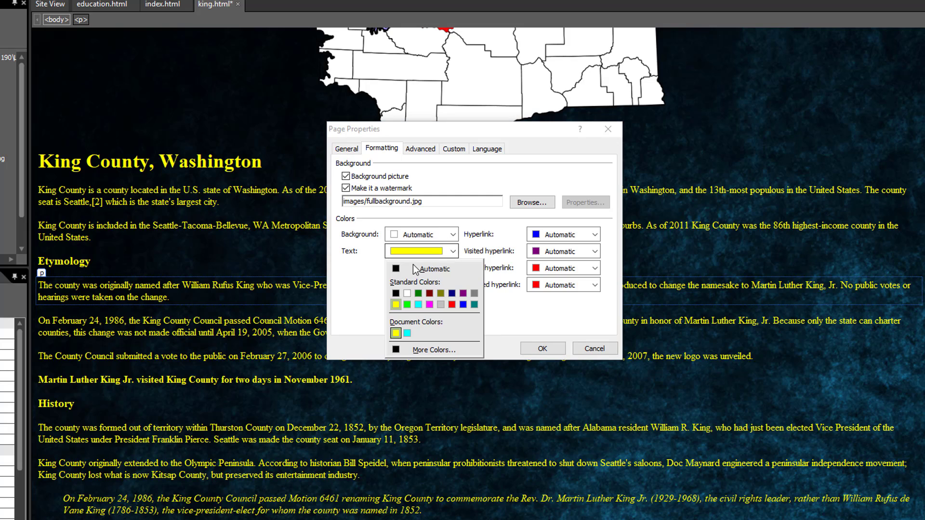
pyautogui.click(410, 269)
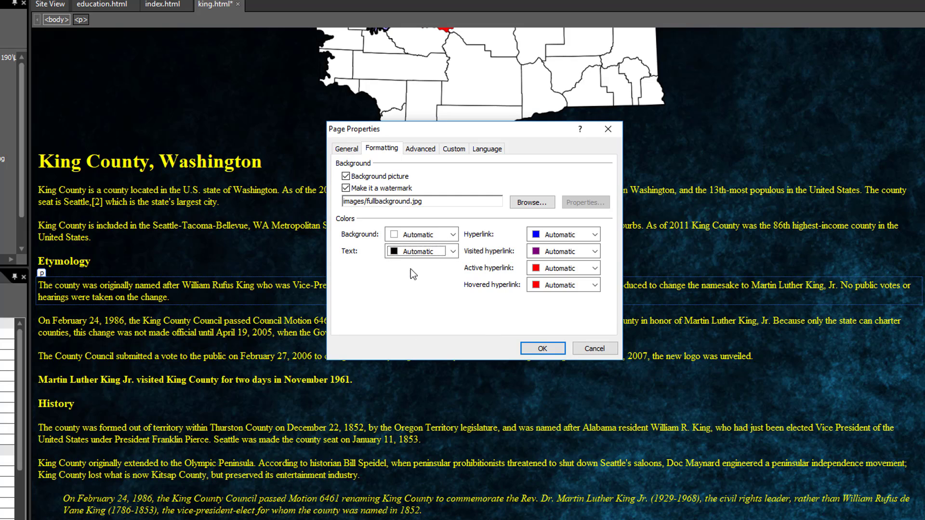
# - Disable the page's background picture, apply the page properties and save king.html
pyautogui.click(345, 176)
pyautogui.click(542, 348)
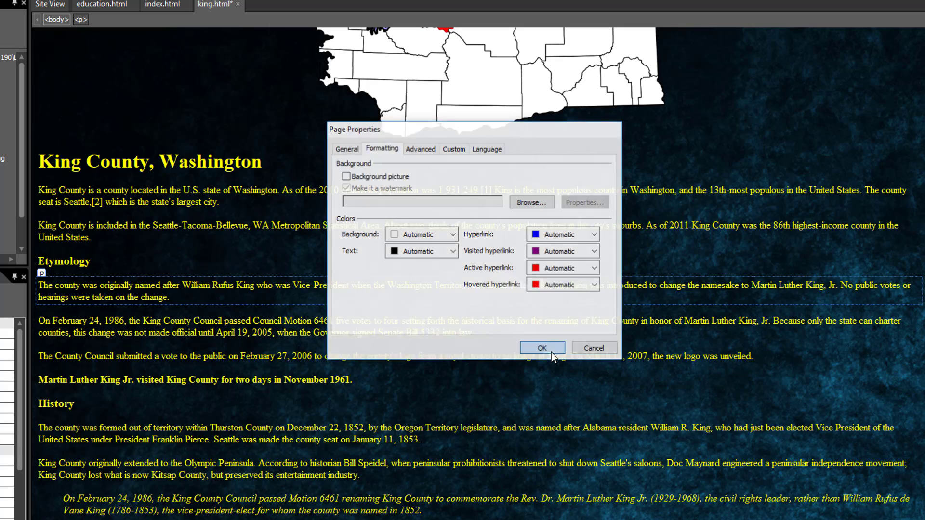
pyautogui.hotkey('ctrl', 's')
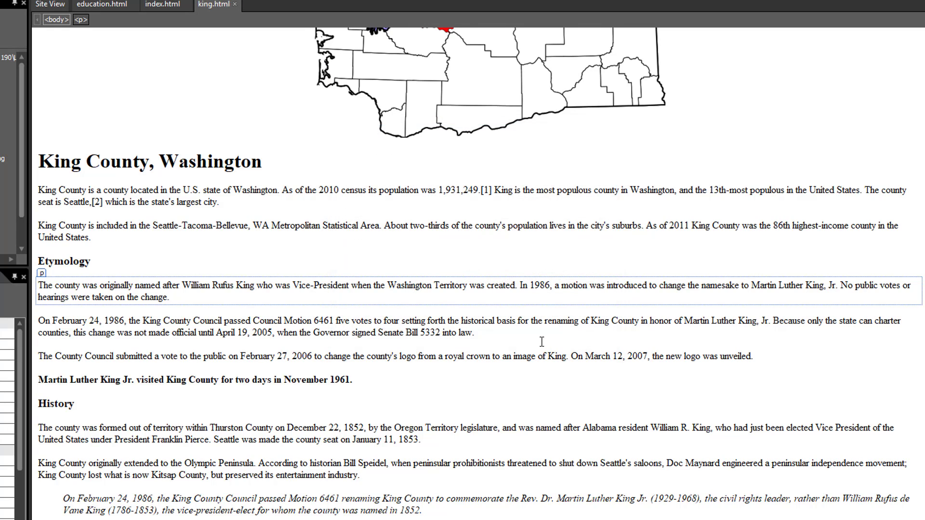